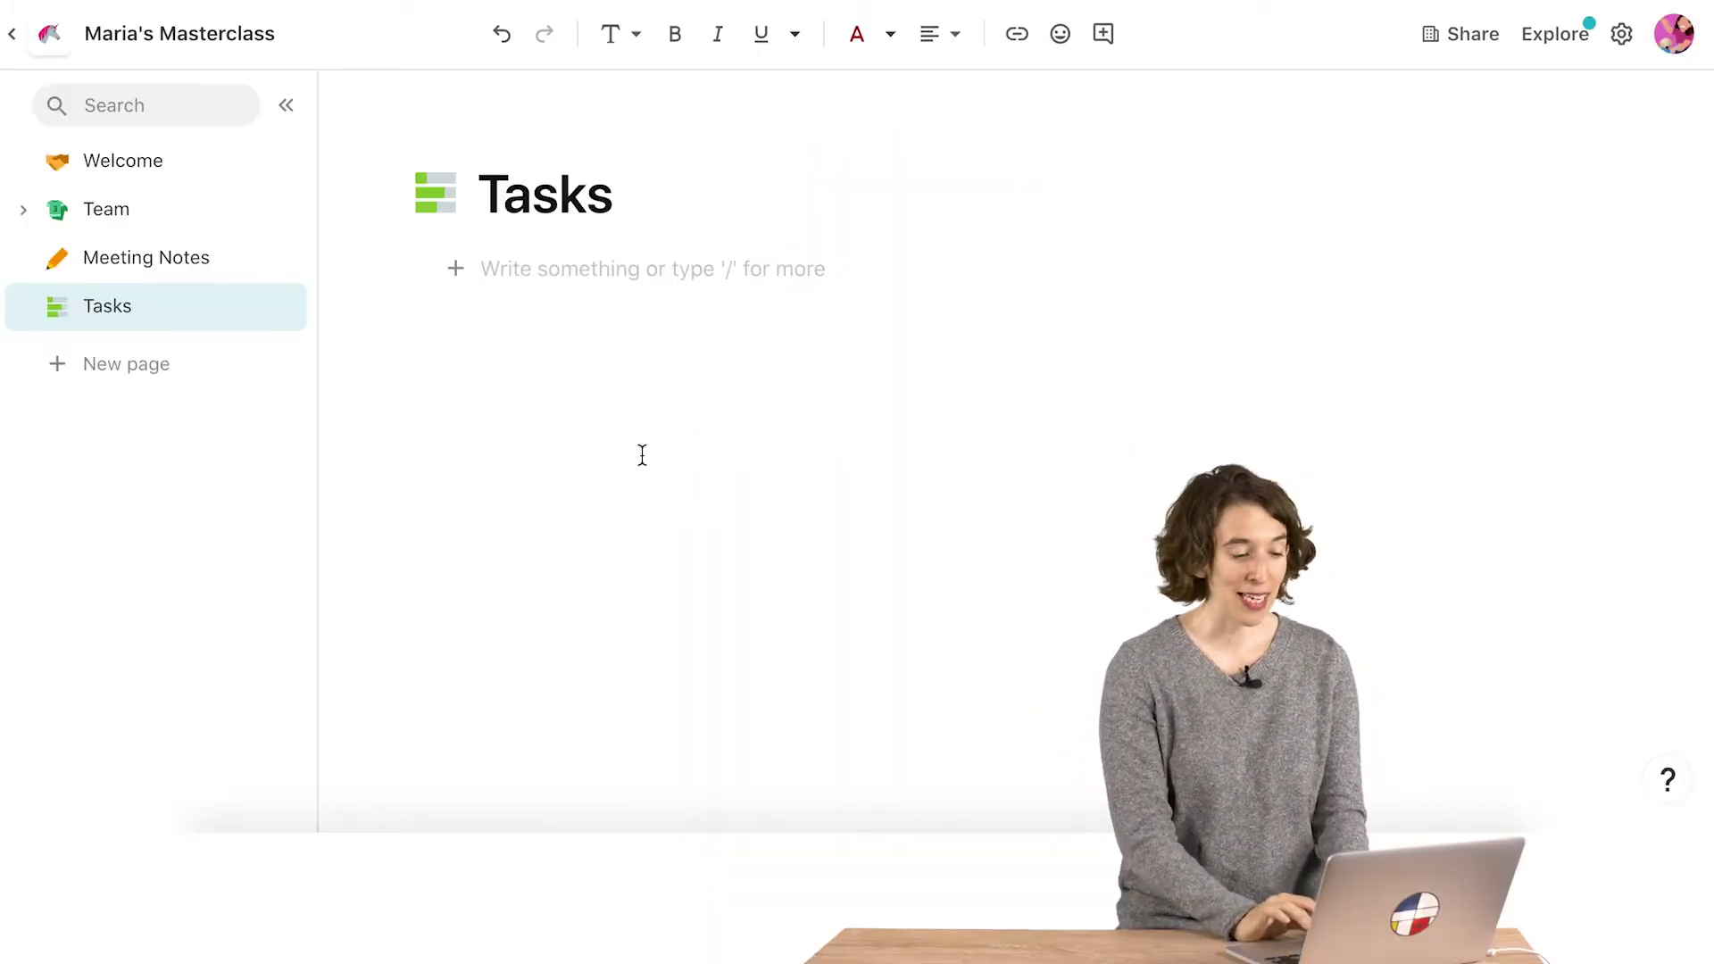
Hide the pages list and insert a brand-new table via /table, naming it Tasks.
{"action": "left_click", "coordinate": [283, 111]}
{"action": "left_click", "coordinate": [412, 272]}
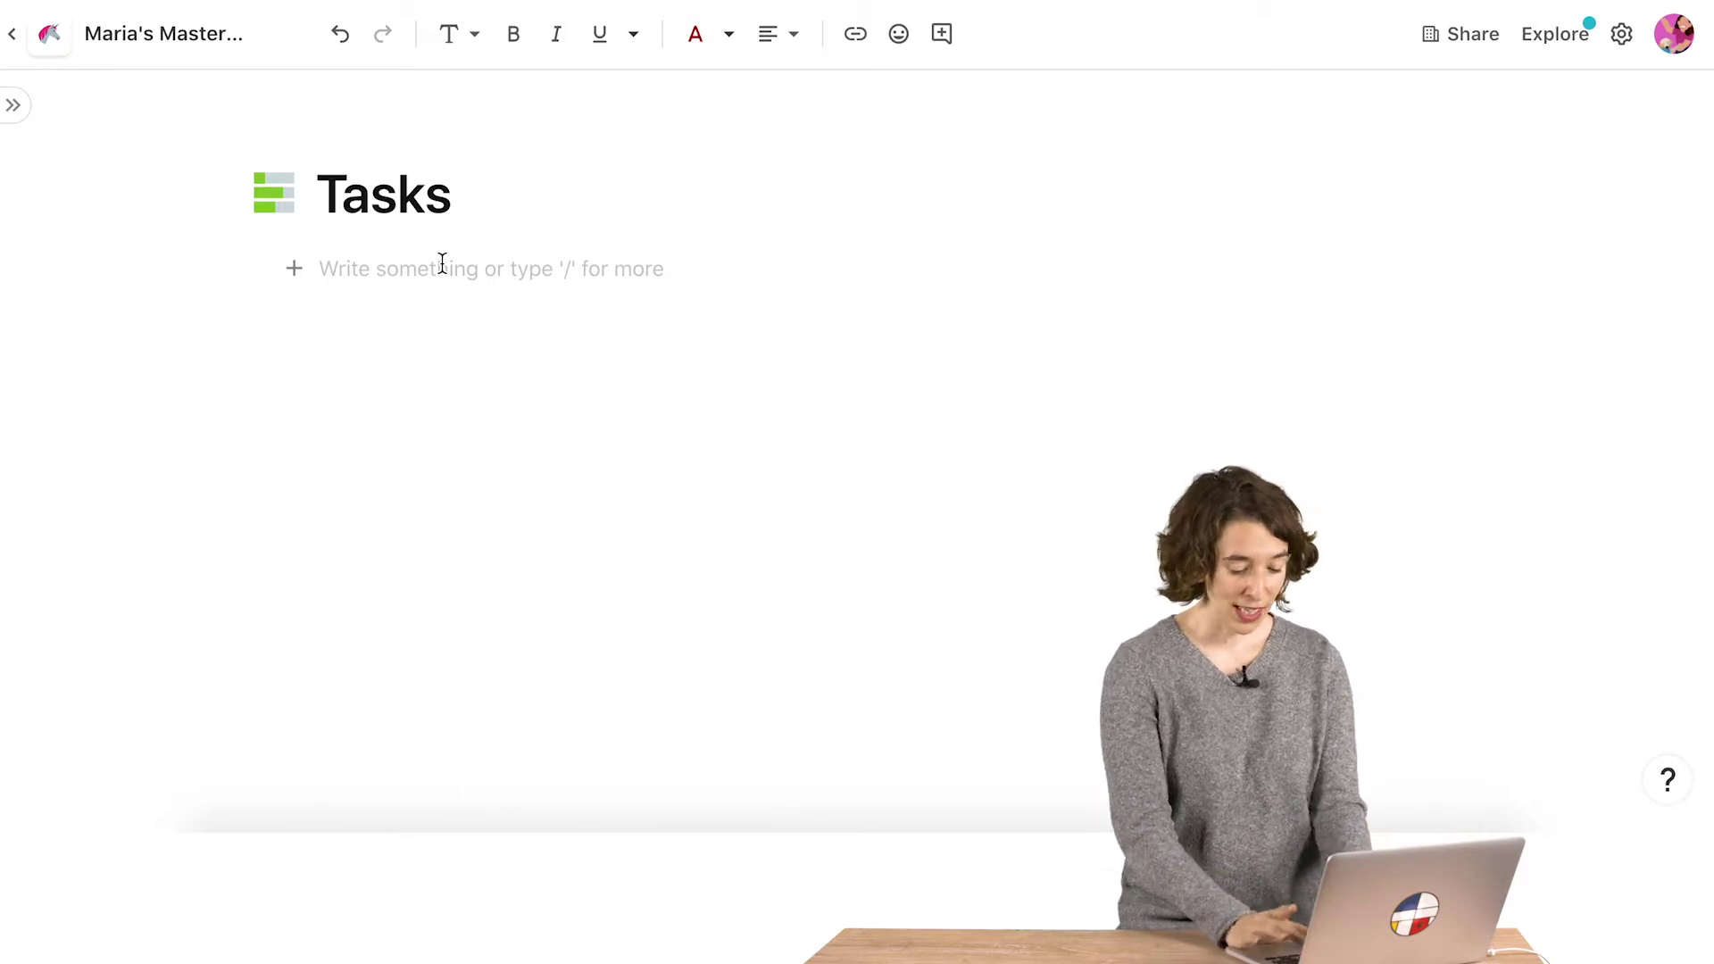
{"action": "type", "text": "/"}
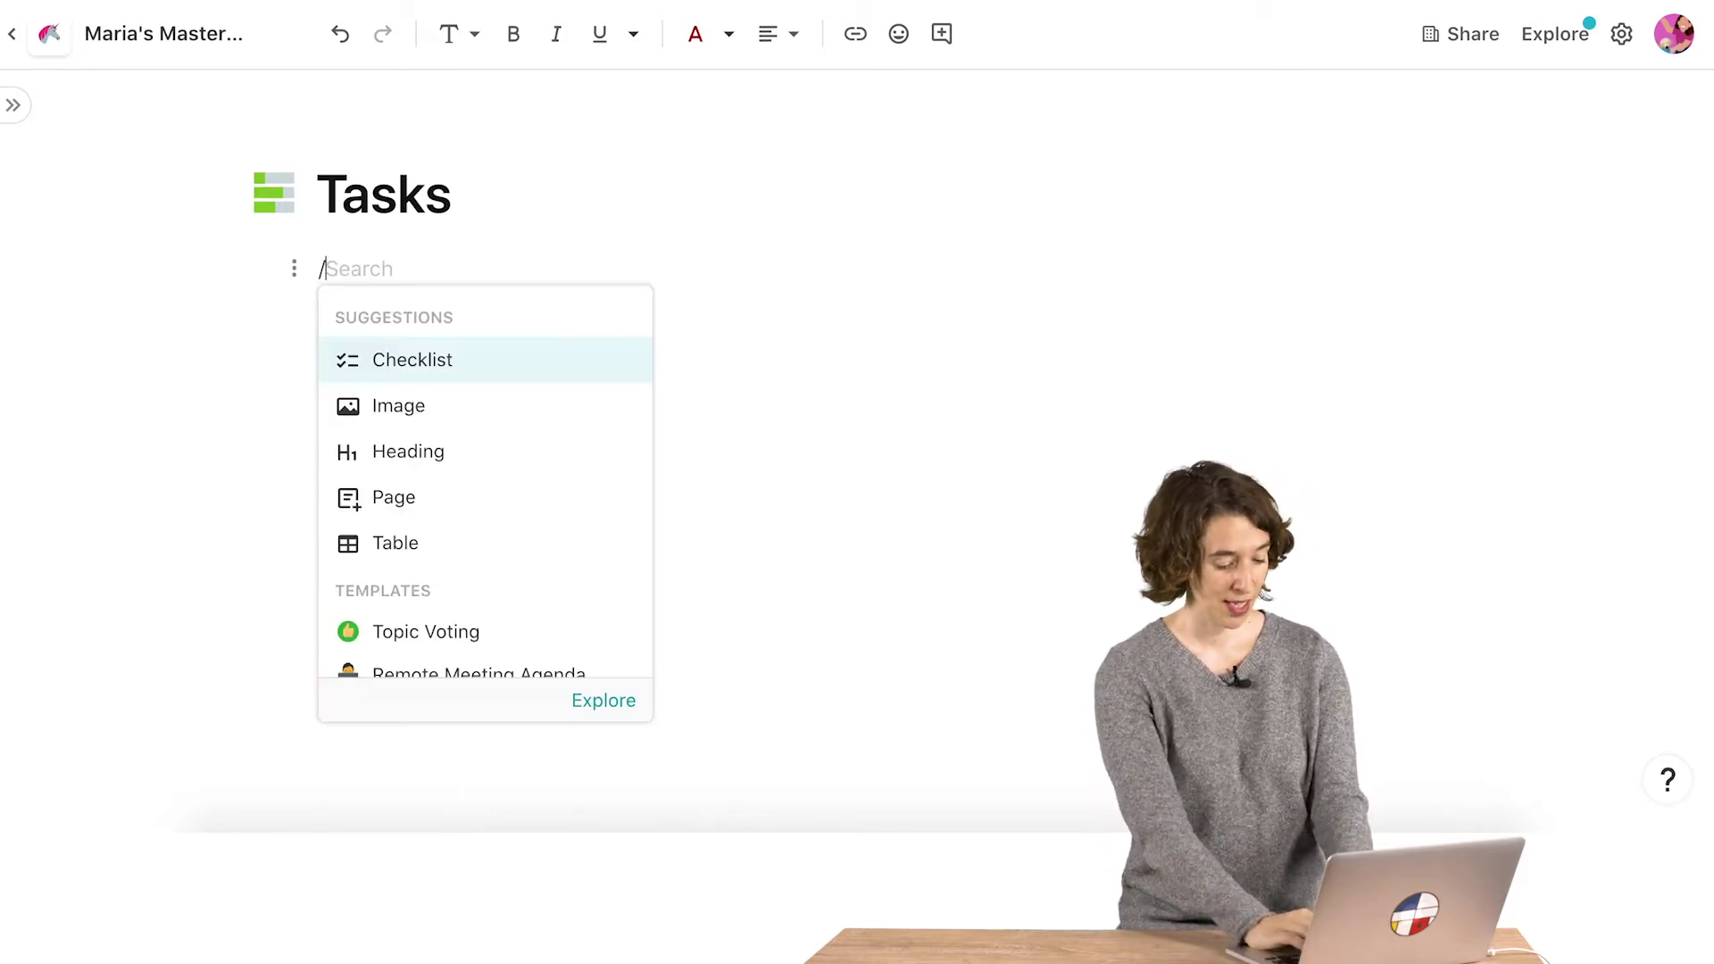
{"action": "type", "text": "tabl"}
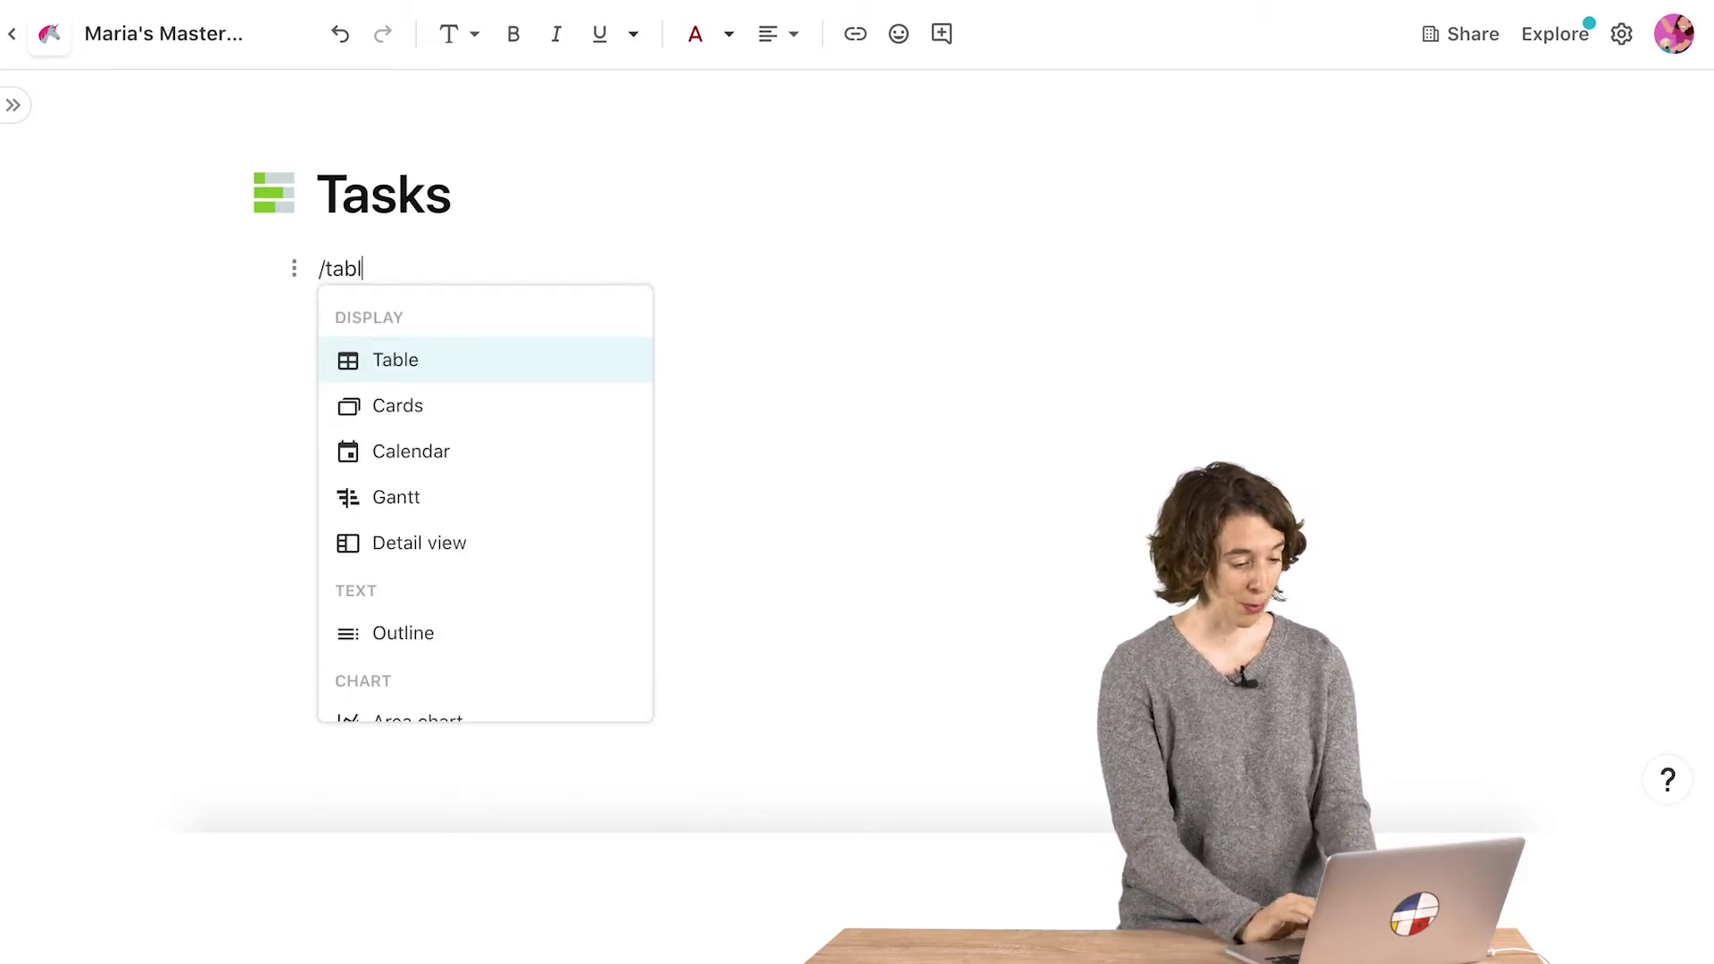
{"action": "left_click", "coordinate": [451, 361]}
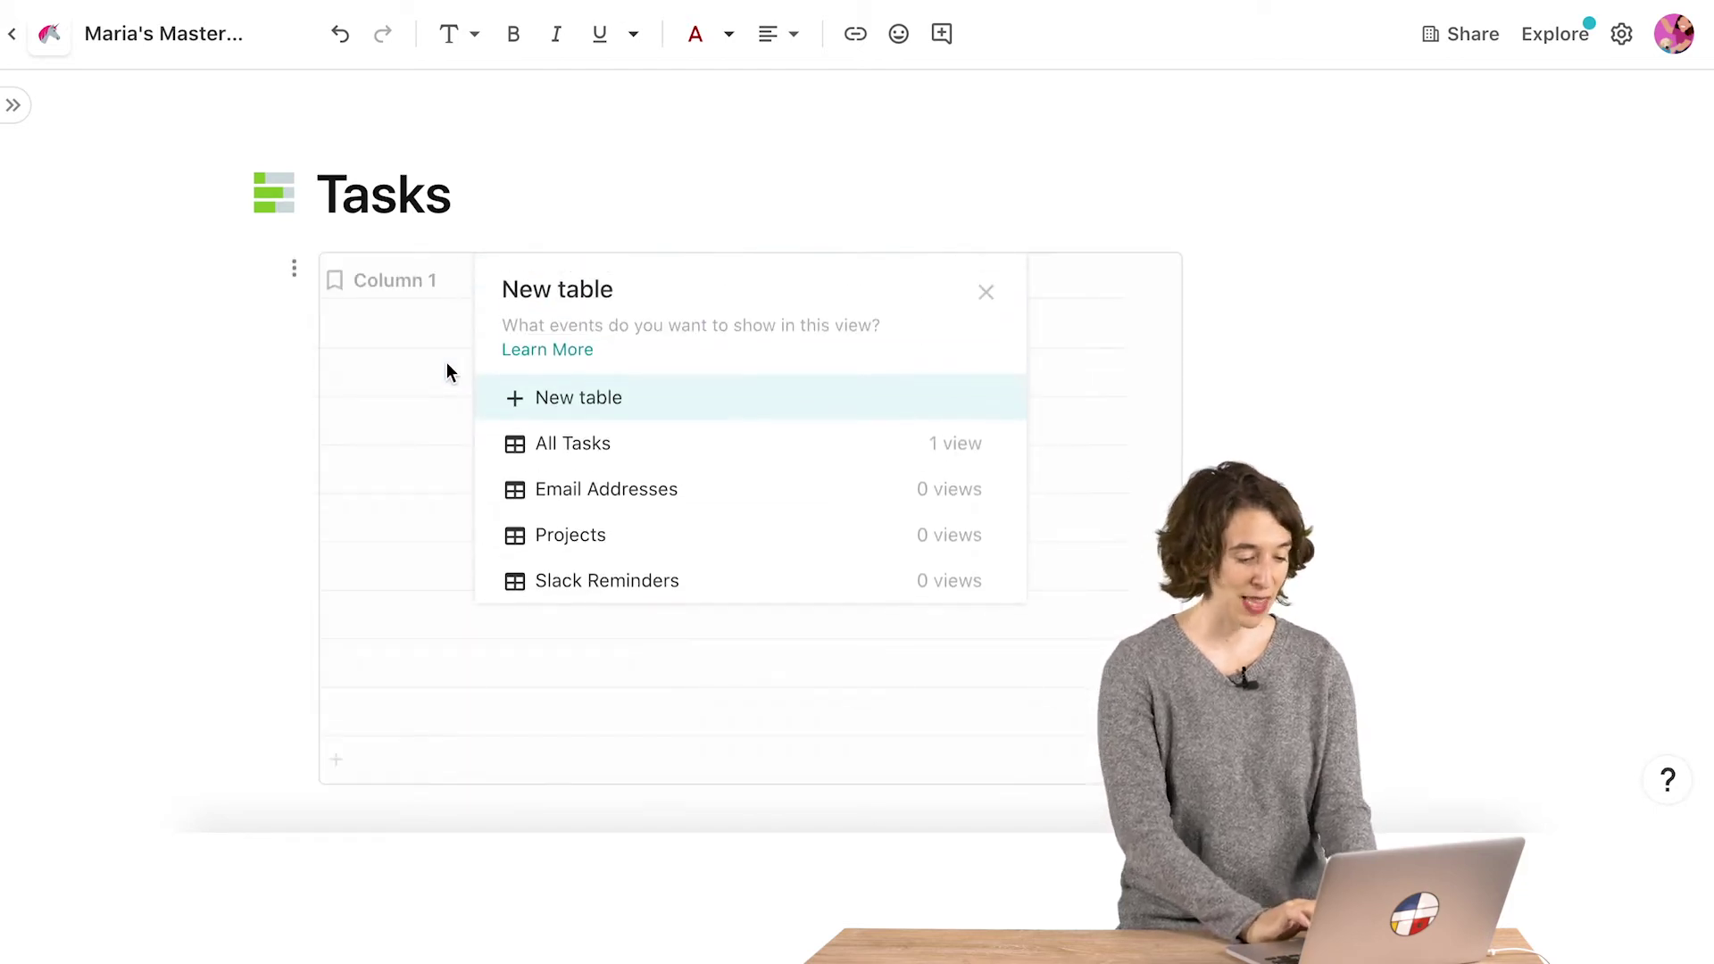
{"action": "left_click", "coordinate": [641, 397]}
{"action": "type", "text": "Tasks"}
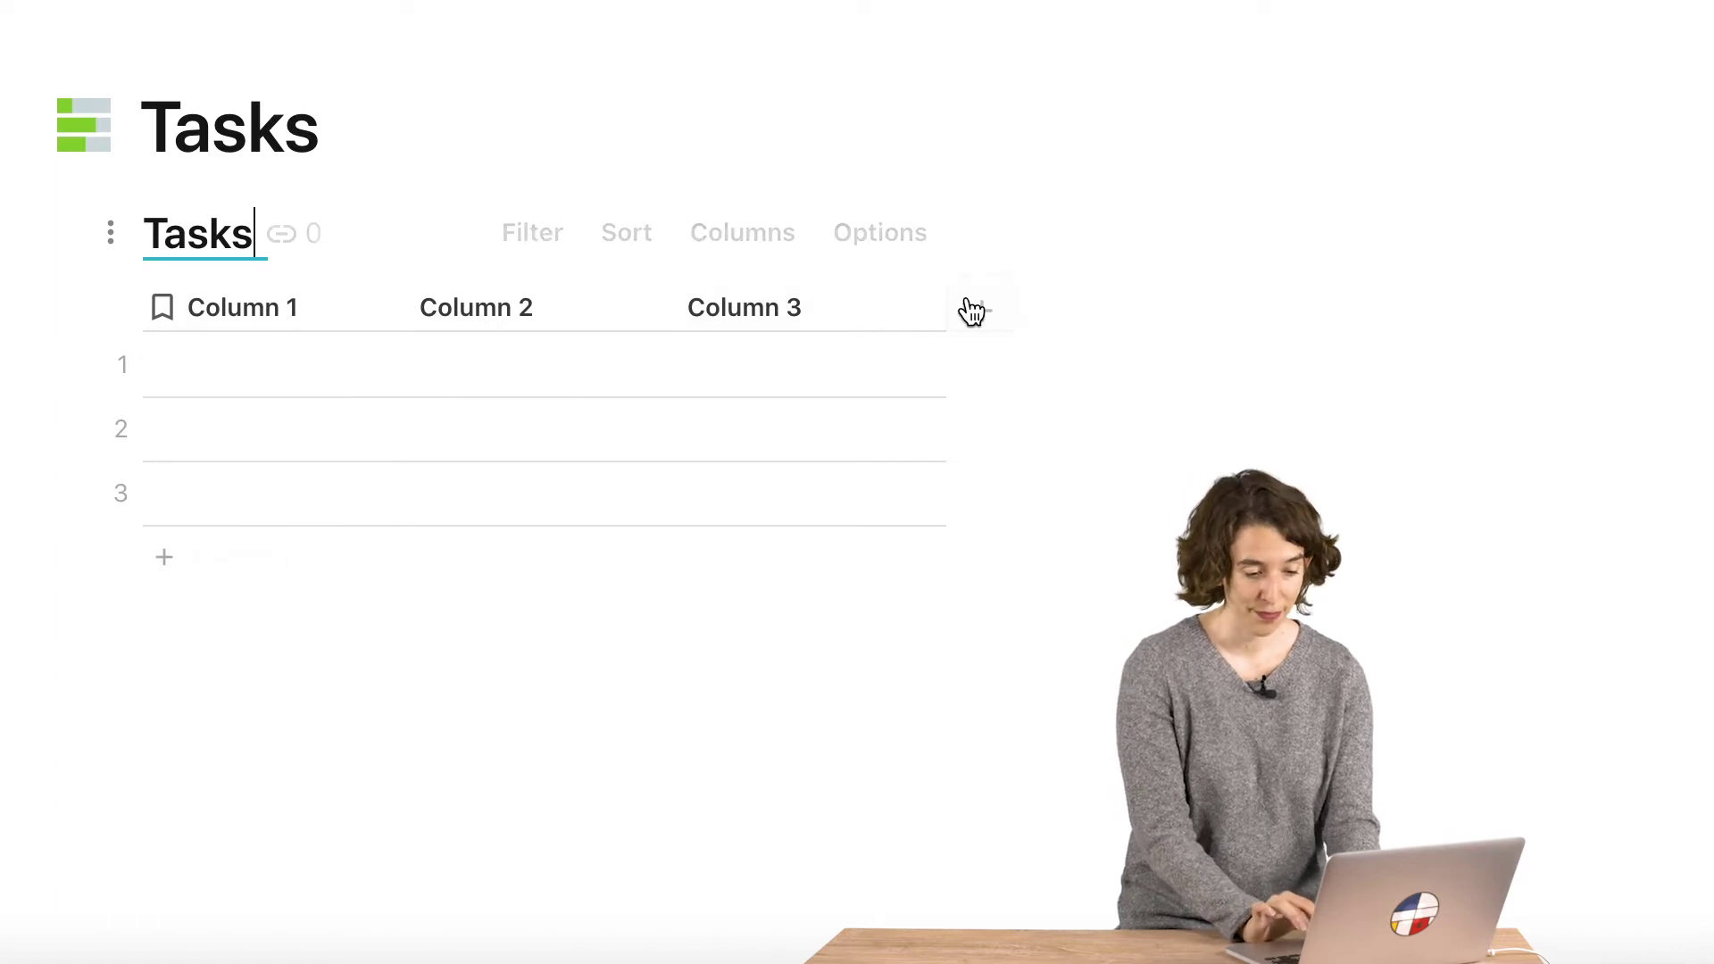
{"action": "left_click", "coordinate": [889, 377]}
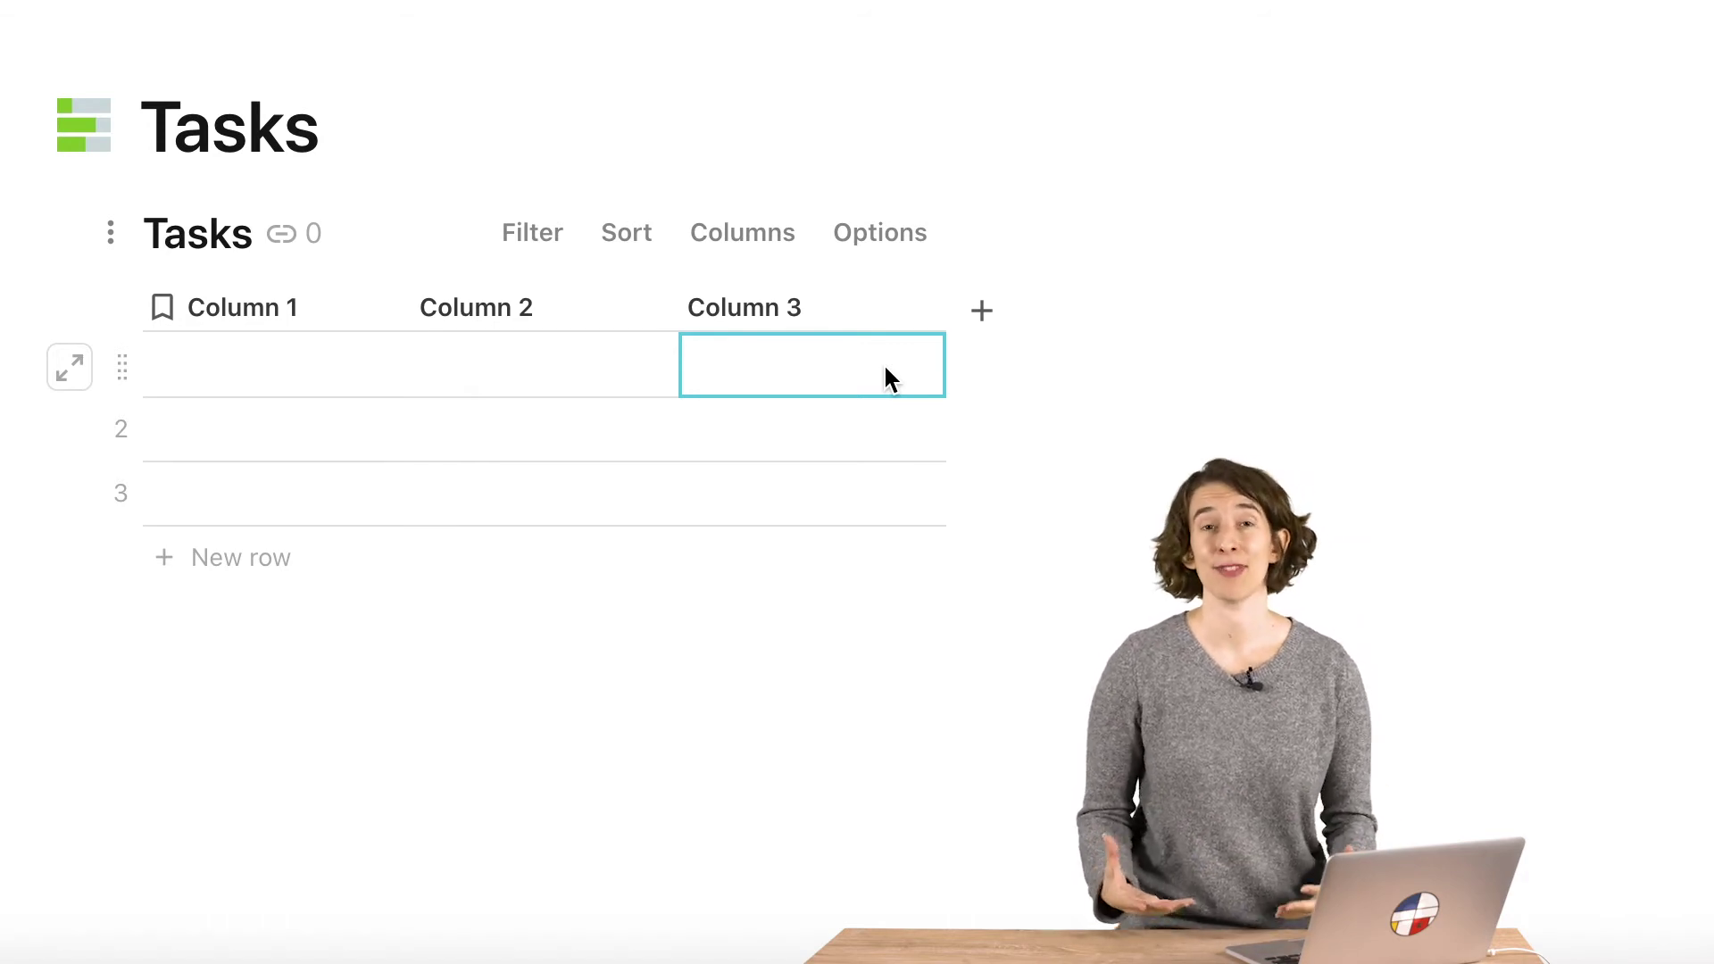
Deselect the table and switch to the Strollr Task Tracker spreadsheet in Google Sheets.
{"action": "left_click", "coordinate": [1143, 372]}
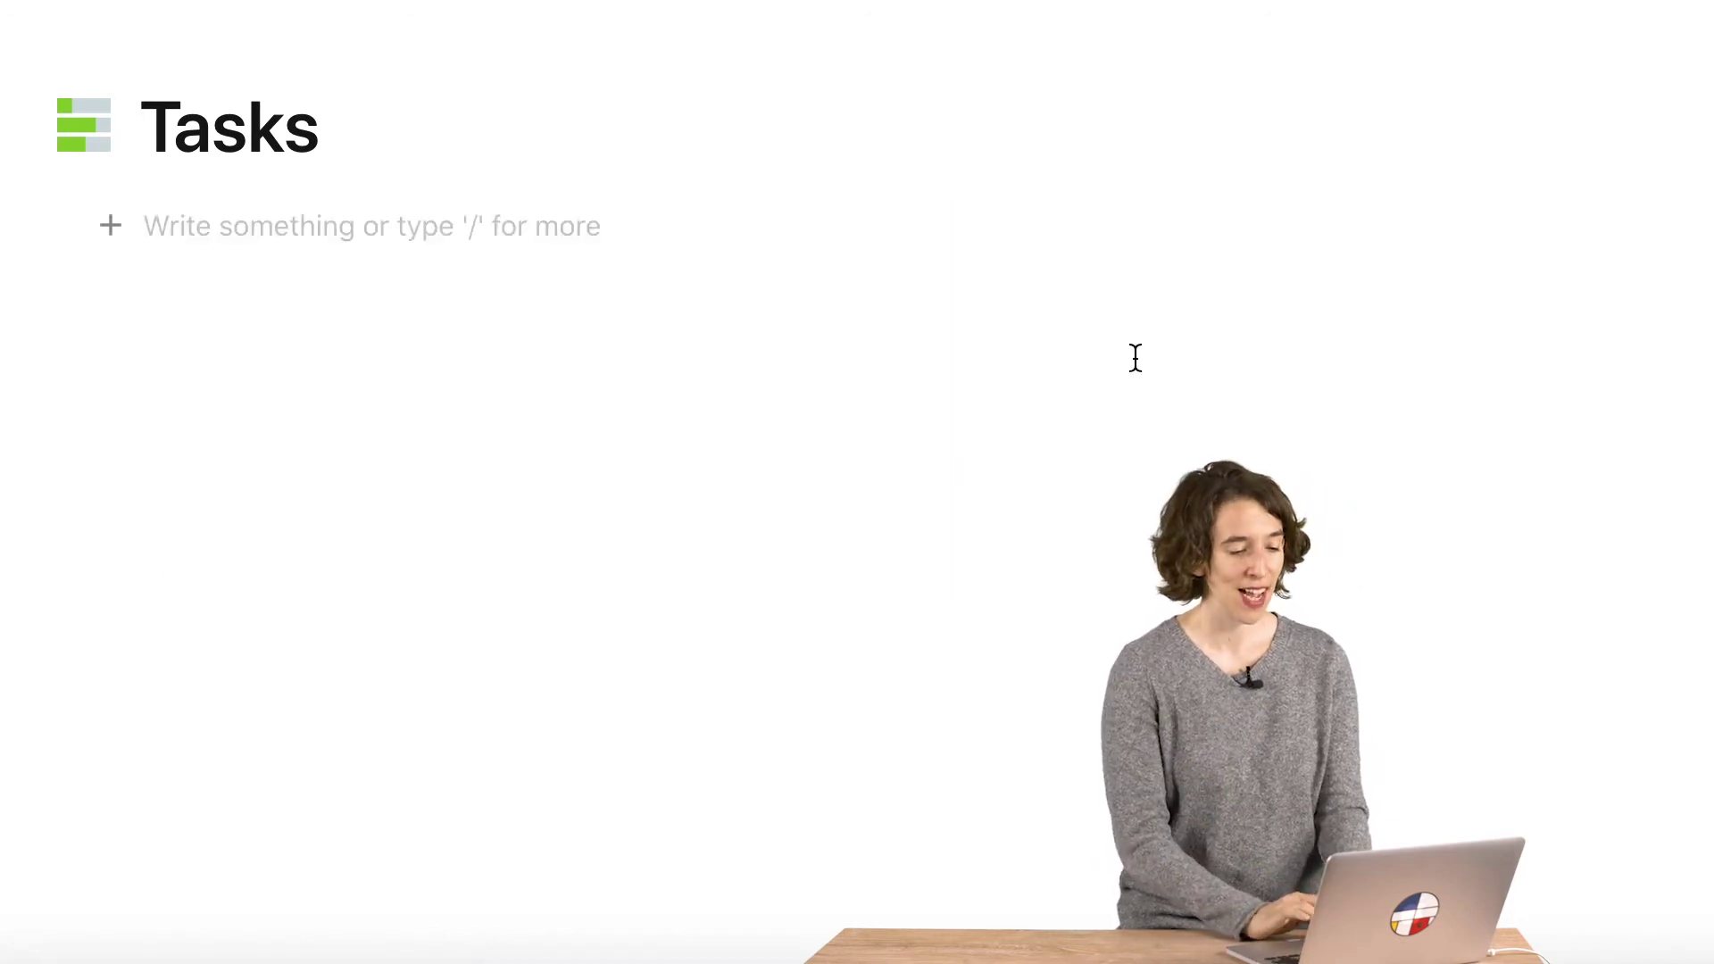
{"action": "left_click", "coordinate": [828, 31]}
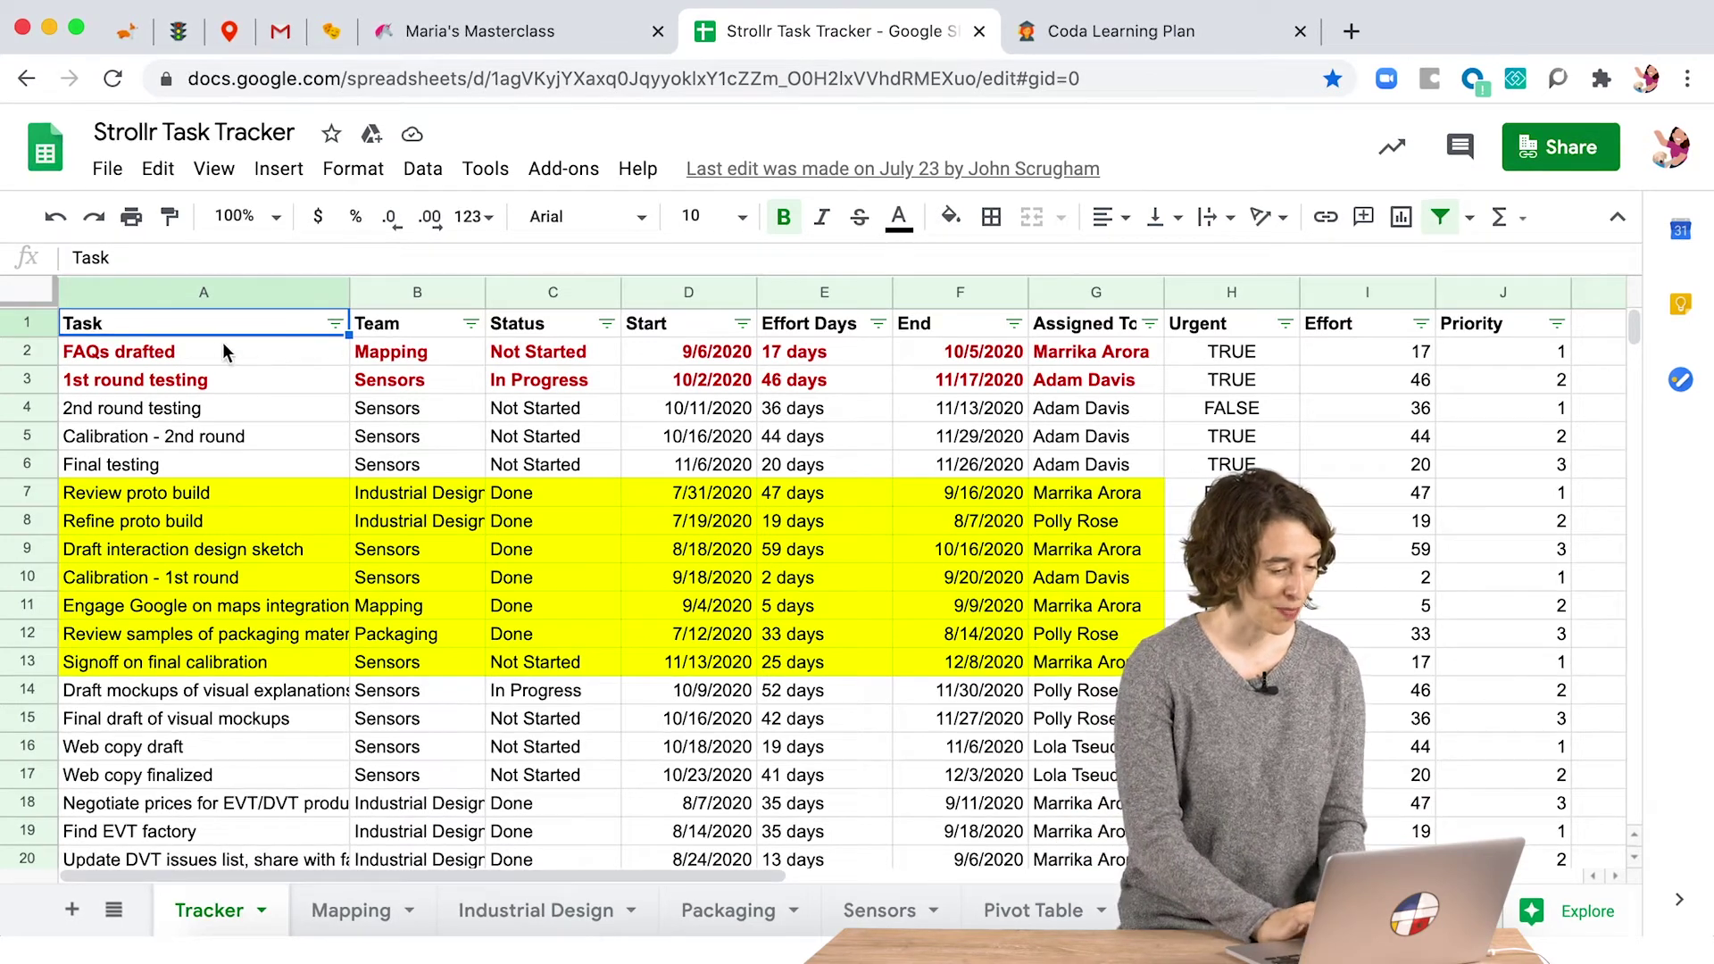
Select and copy tracker columns A–H (Task through Urgent), then return to the empty Coda Tasks line.
{"action": "left_click_drag", "start_coordinate": [152, 318], "coordinate": [1267, 858]}
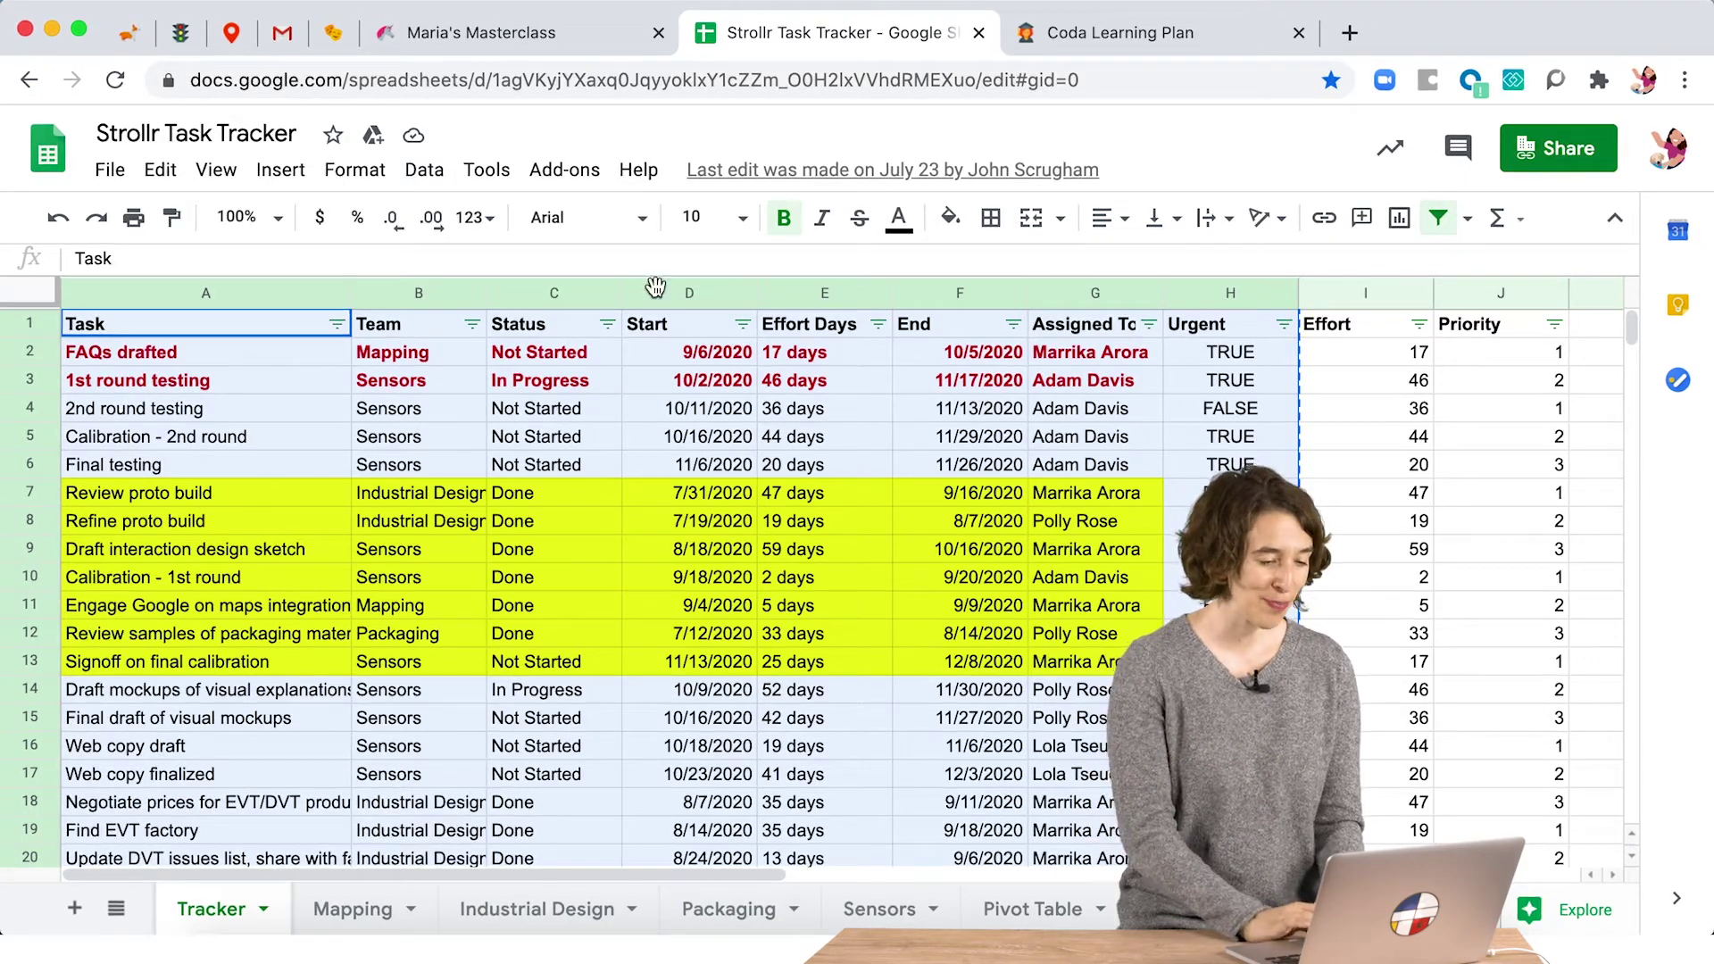
{"action": "left_click", "coordinate": [527, 35]}
{"action": "left_click", "coordinate": [367, 382]}
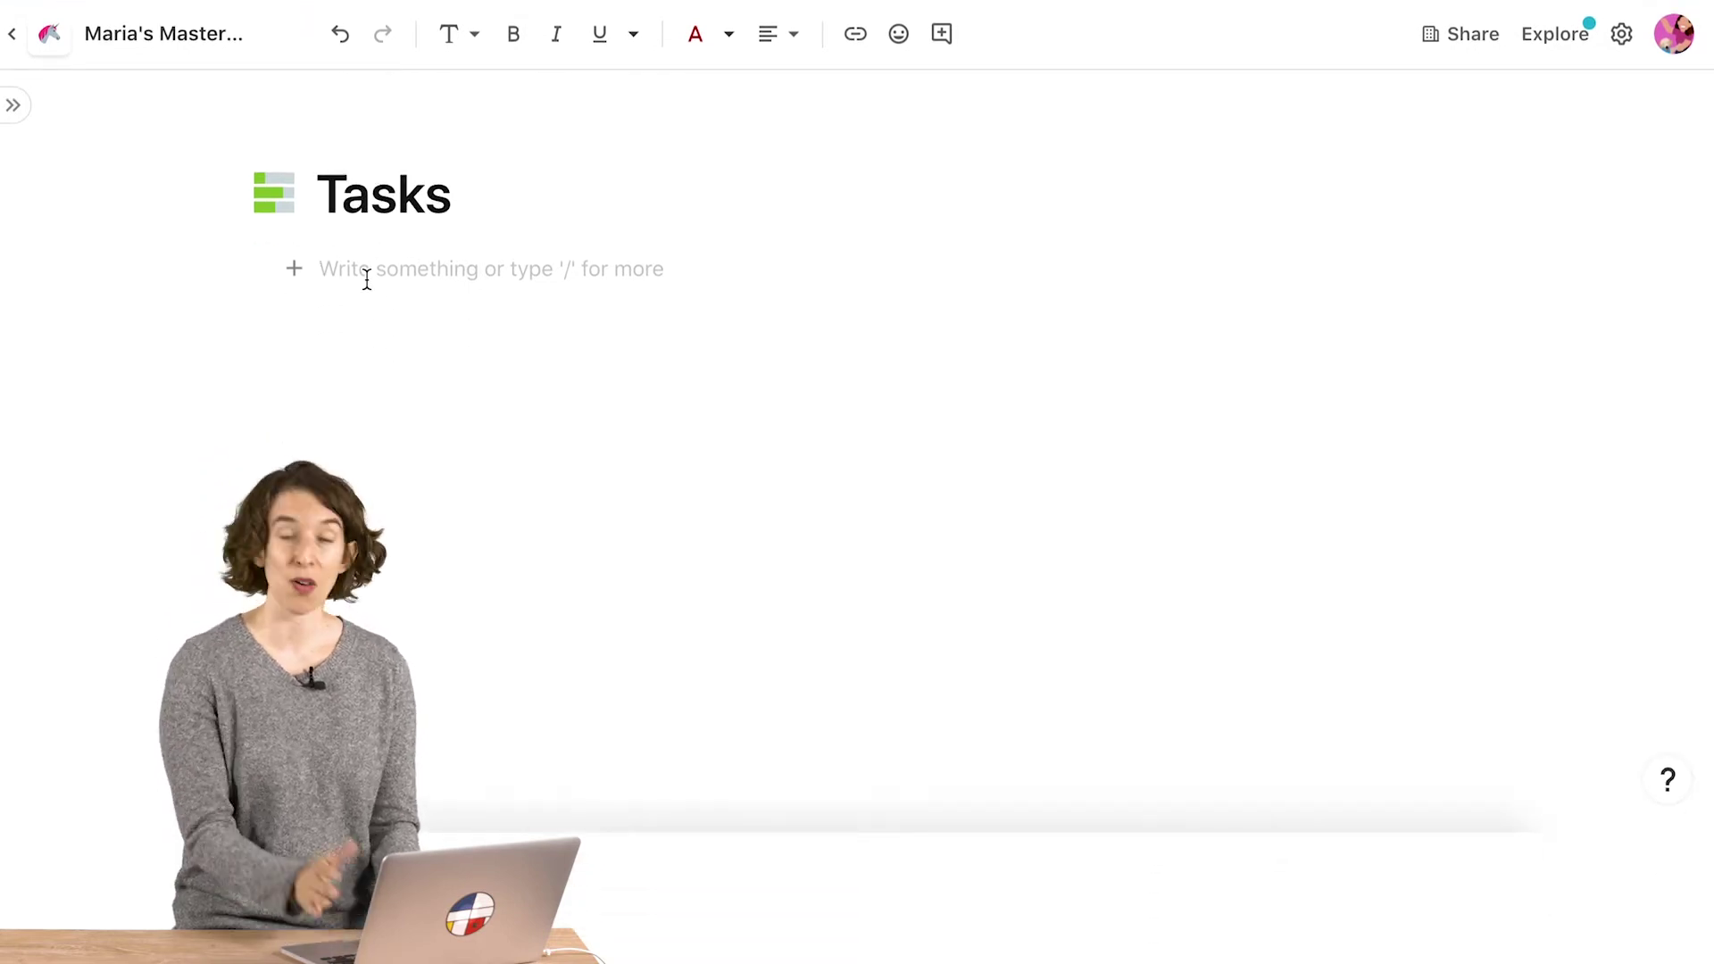
Paste the copied tracker data as a table and attempt renaming Table 1 to 'All Tasks'.
{"action": "key", "text": "super+v"}
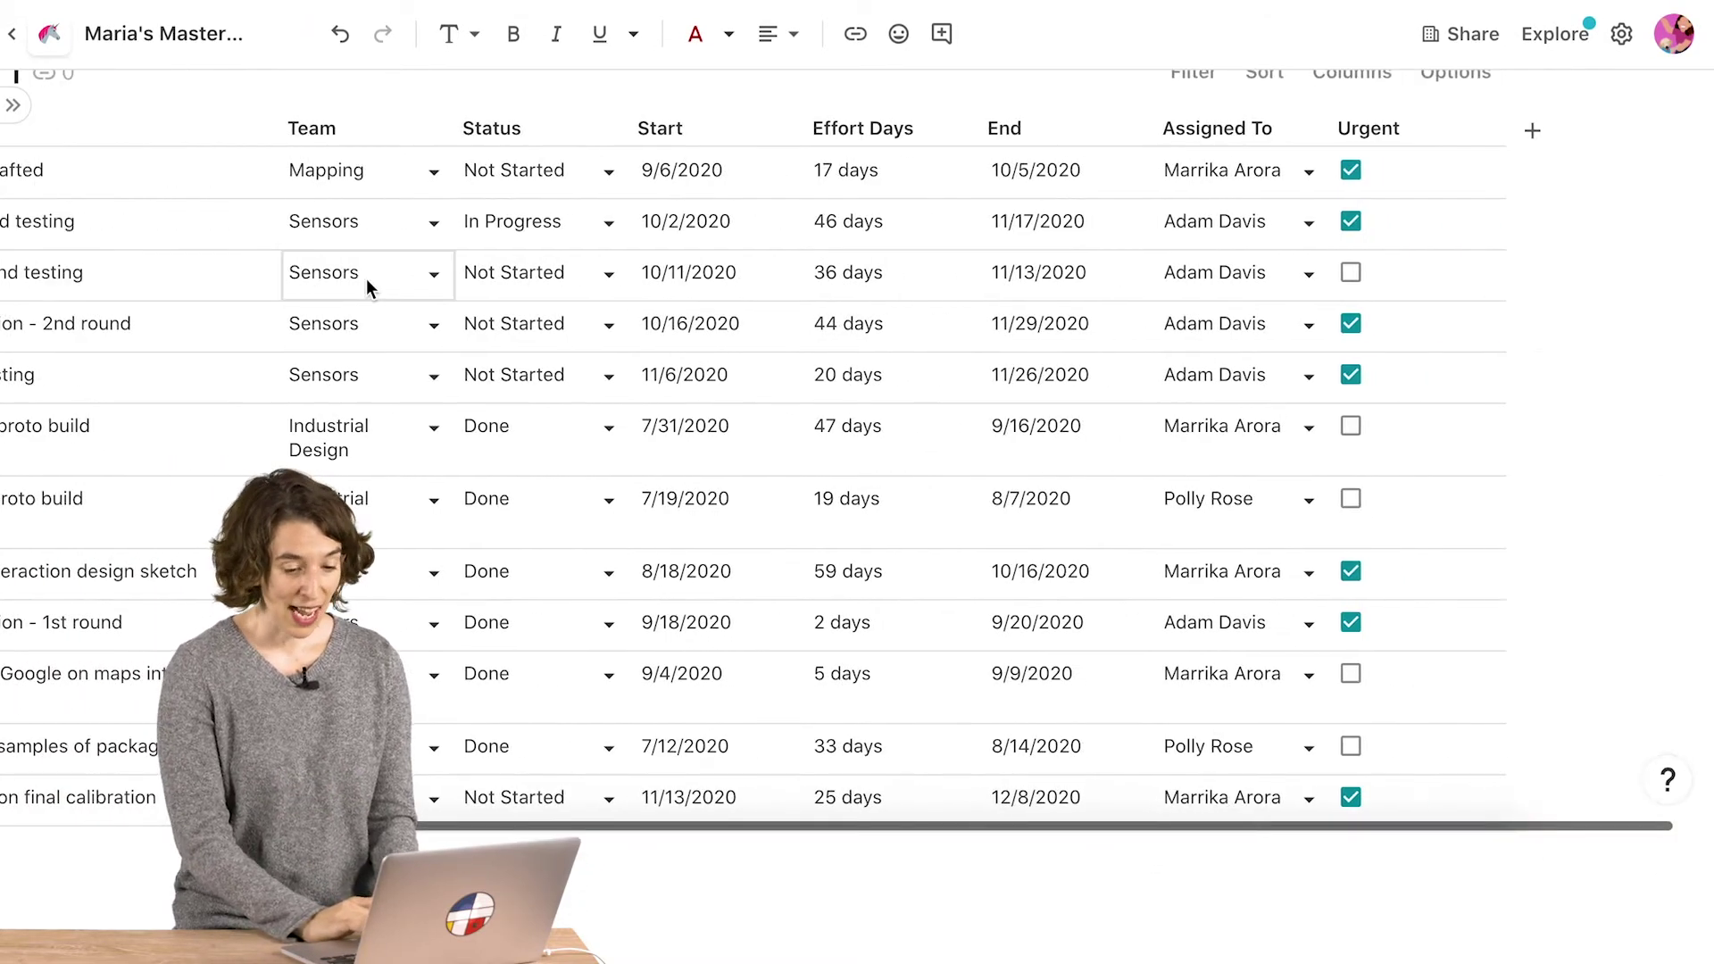
{"action": "scroll", "coordinate": [366, 284], "scroll_direction": "up", "scroll_amount": 3}
{"action": "scroll", "coordinate": [366, 284], "scroll_direction": "down", "scroll_amount": 1}
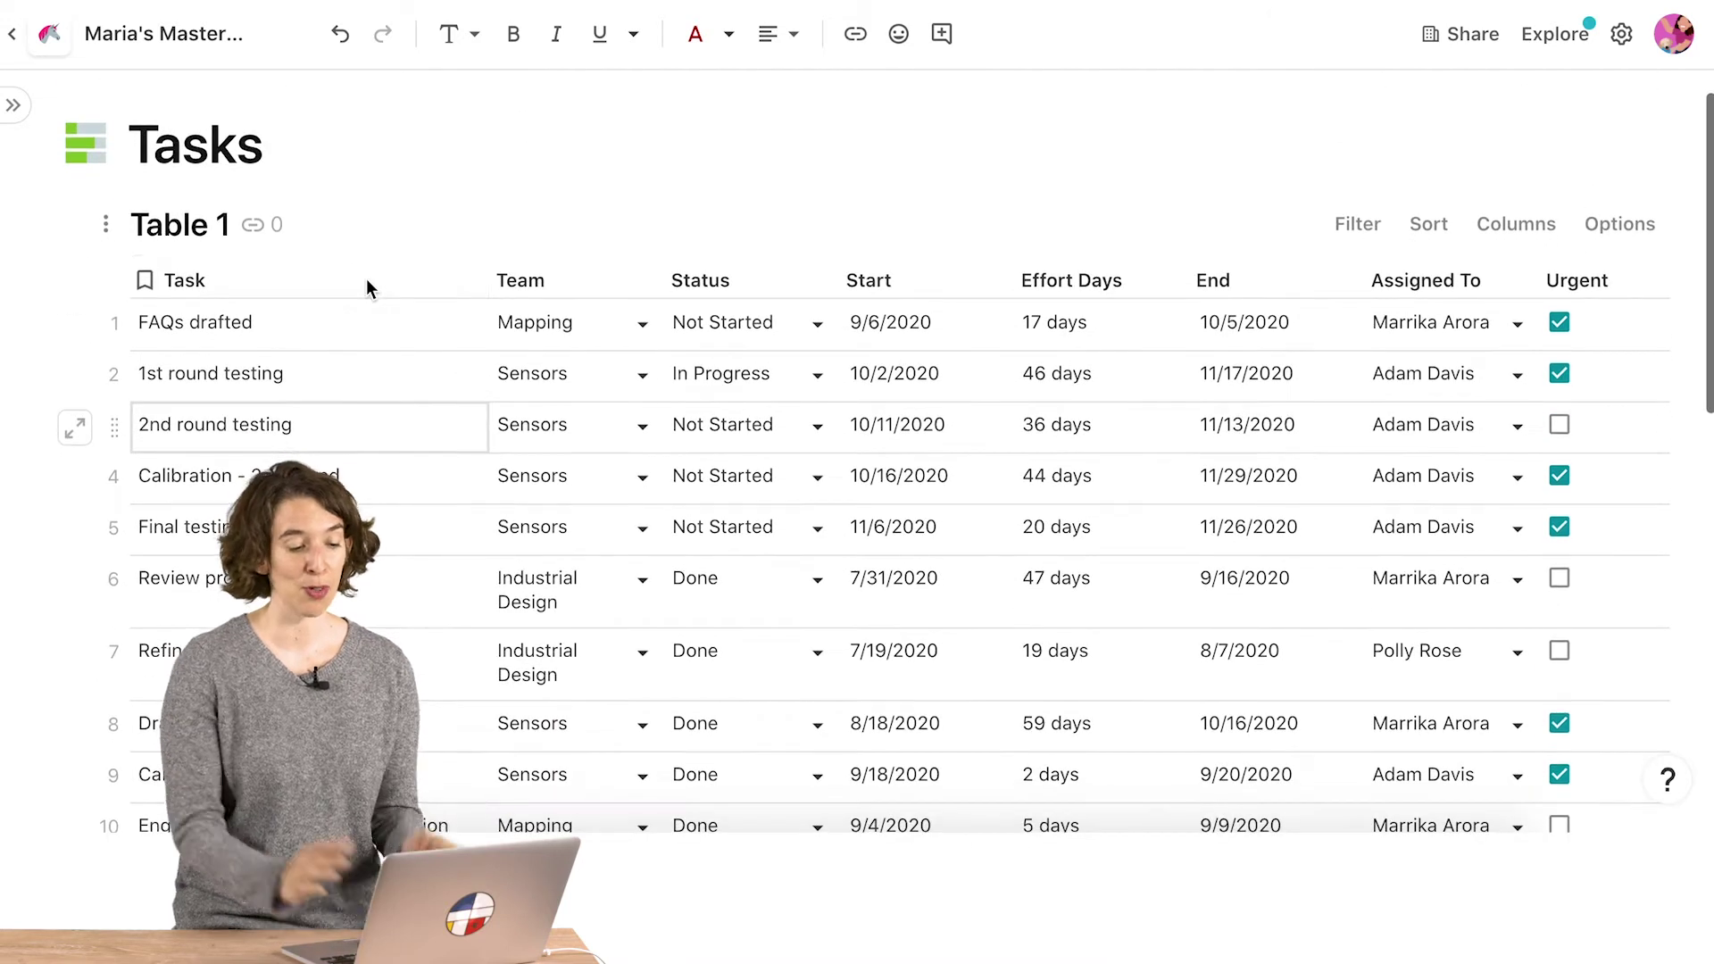
{"action": "triple_click", "coordinate": [168, 209]}
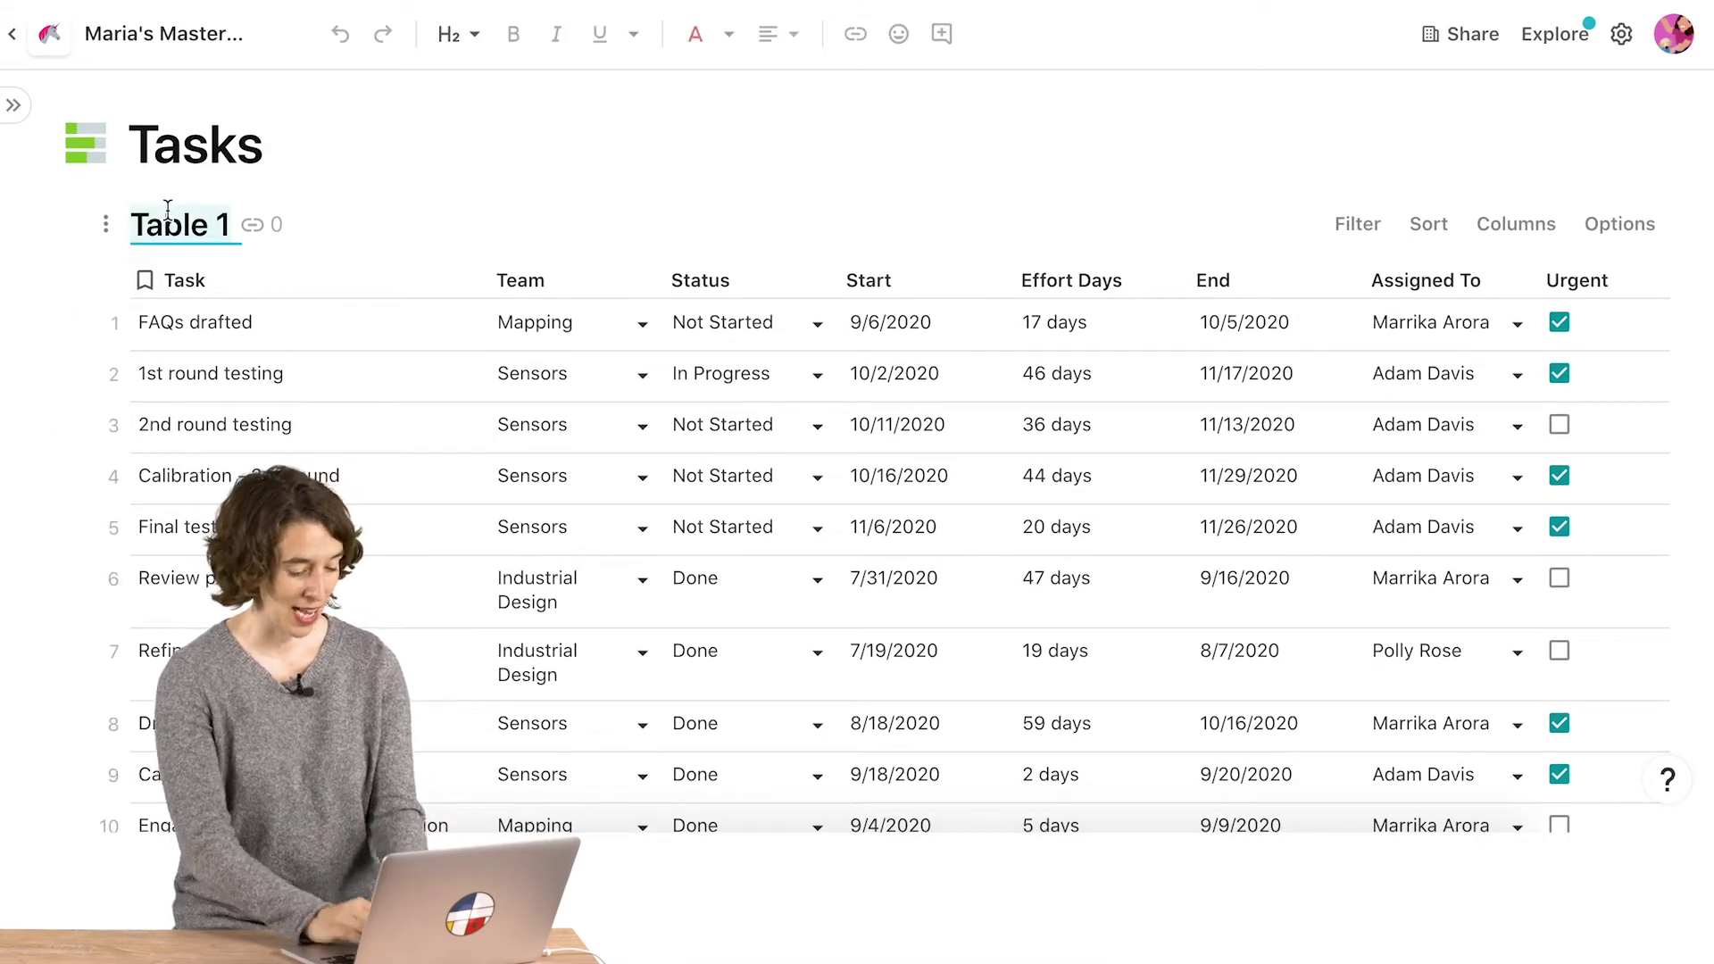
{"action": "type", "text": "All Tasks"}
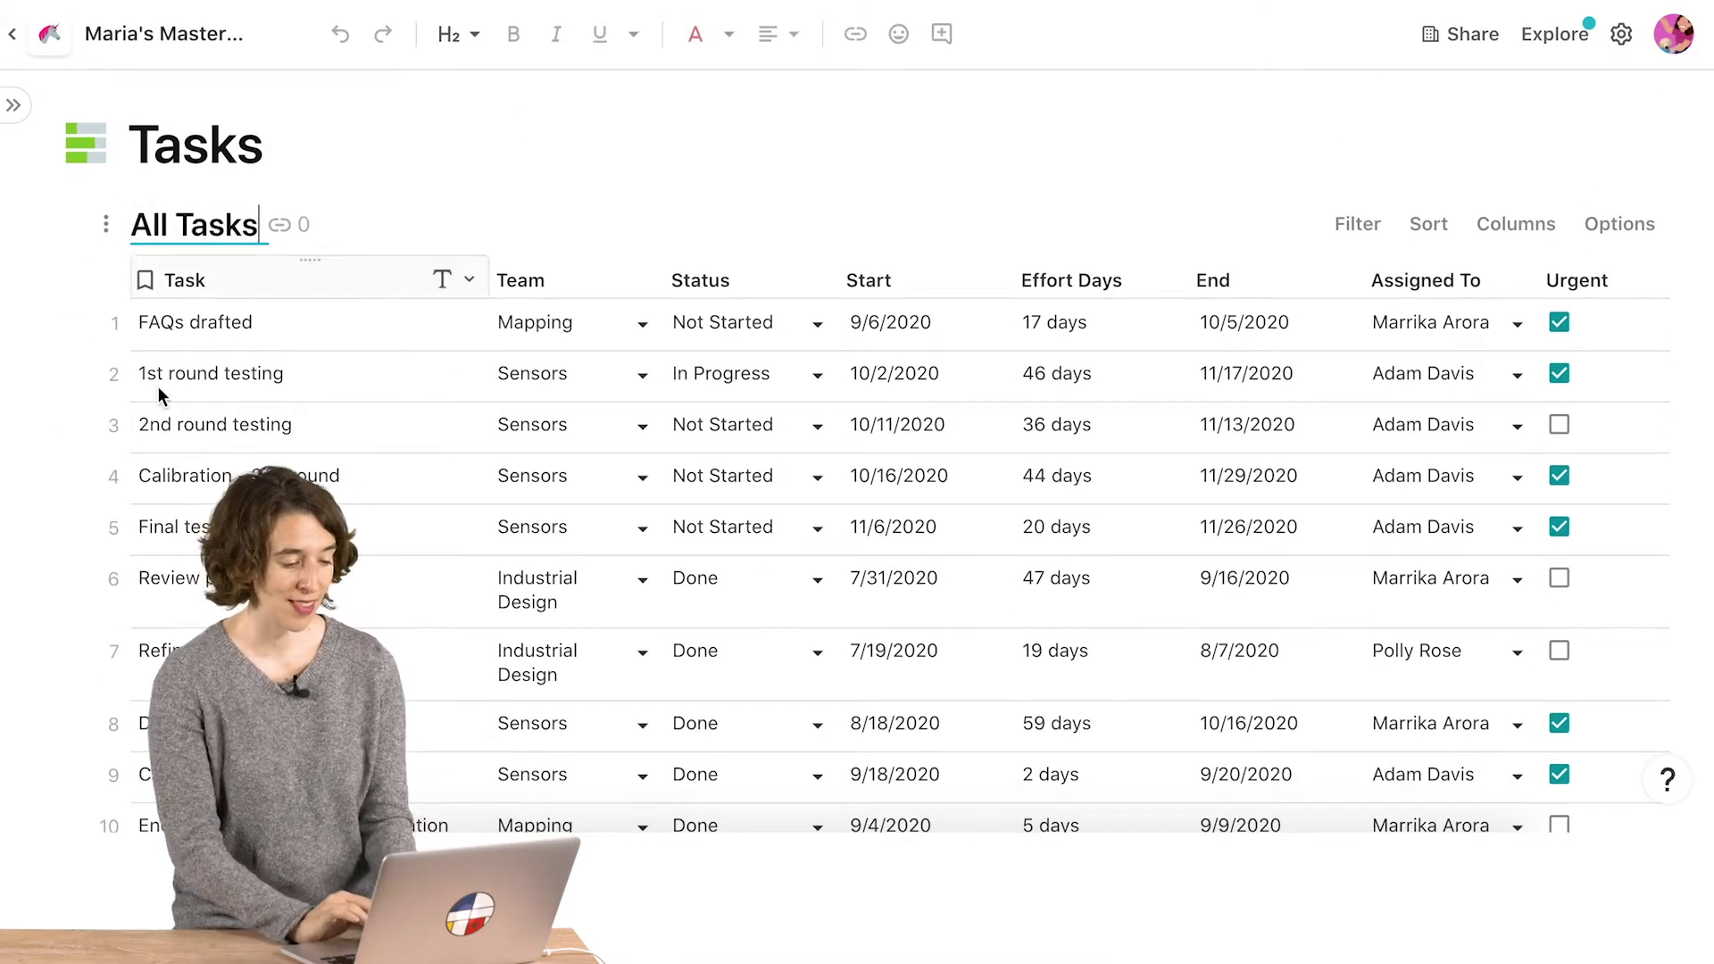
{"action": "left_click", "coordinate": [176, 422]}
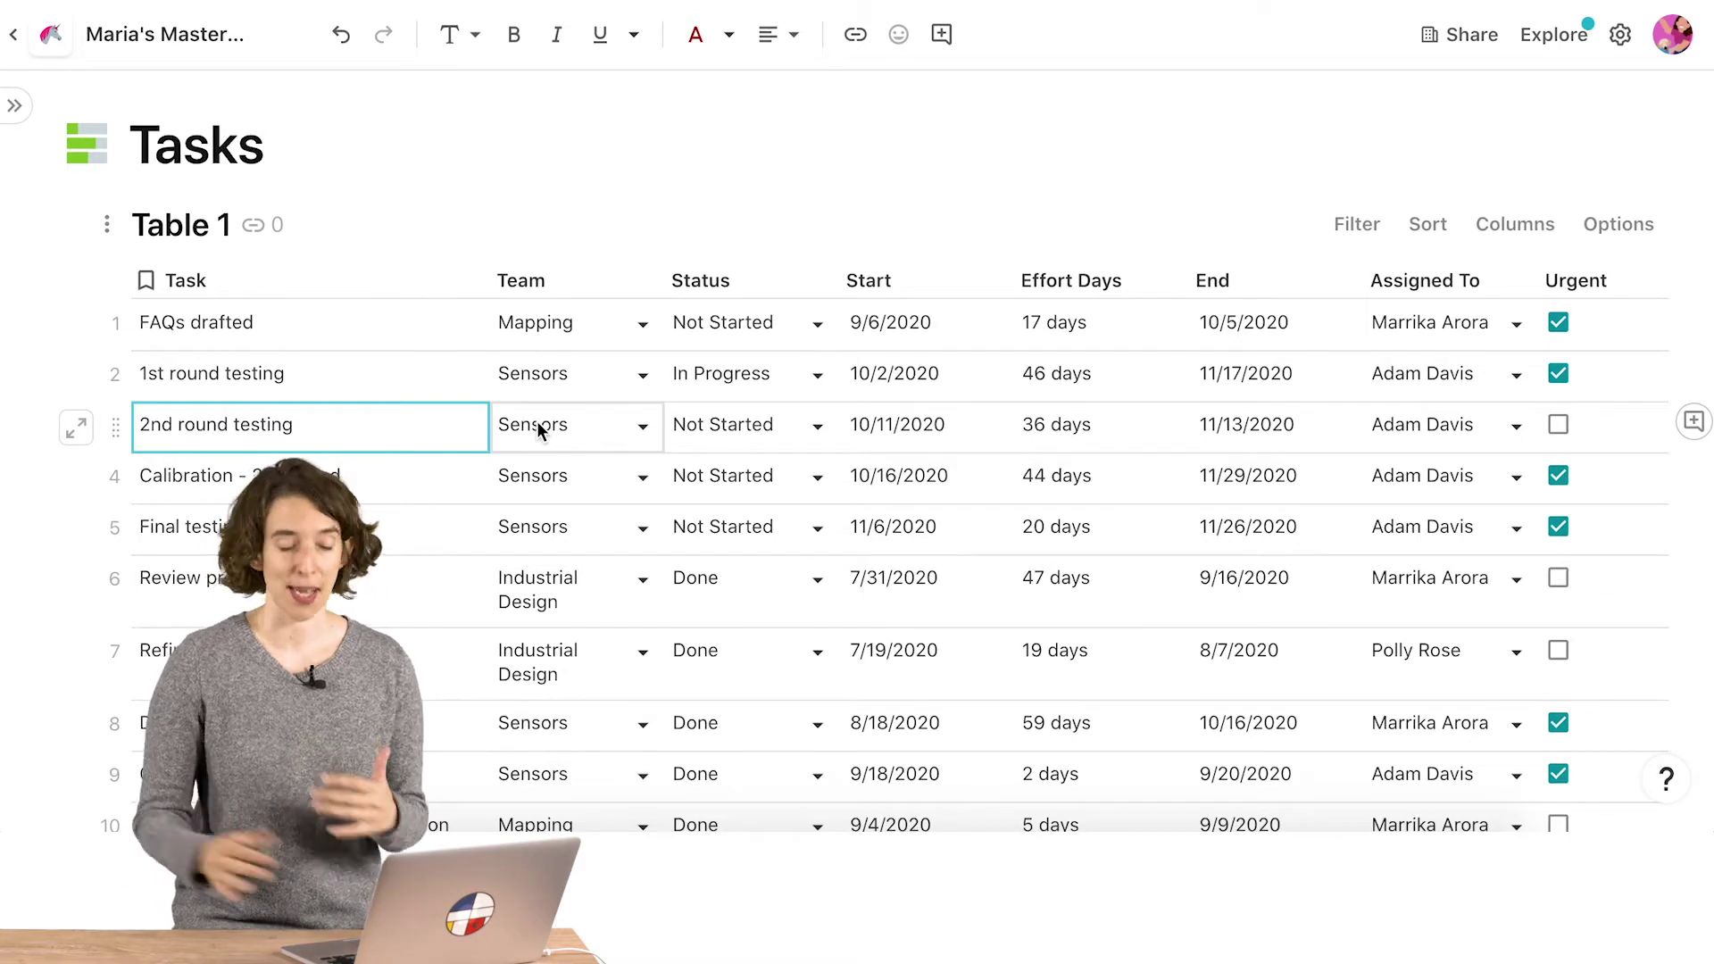
Check 2nd round testing's Team (Sensors) and Status (Not Started) choices, leaving both unchanged.
{"action": "left_click", "coordinate": [614, 435]}
{"action": "left_click", "coordinate": [614, 433]}
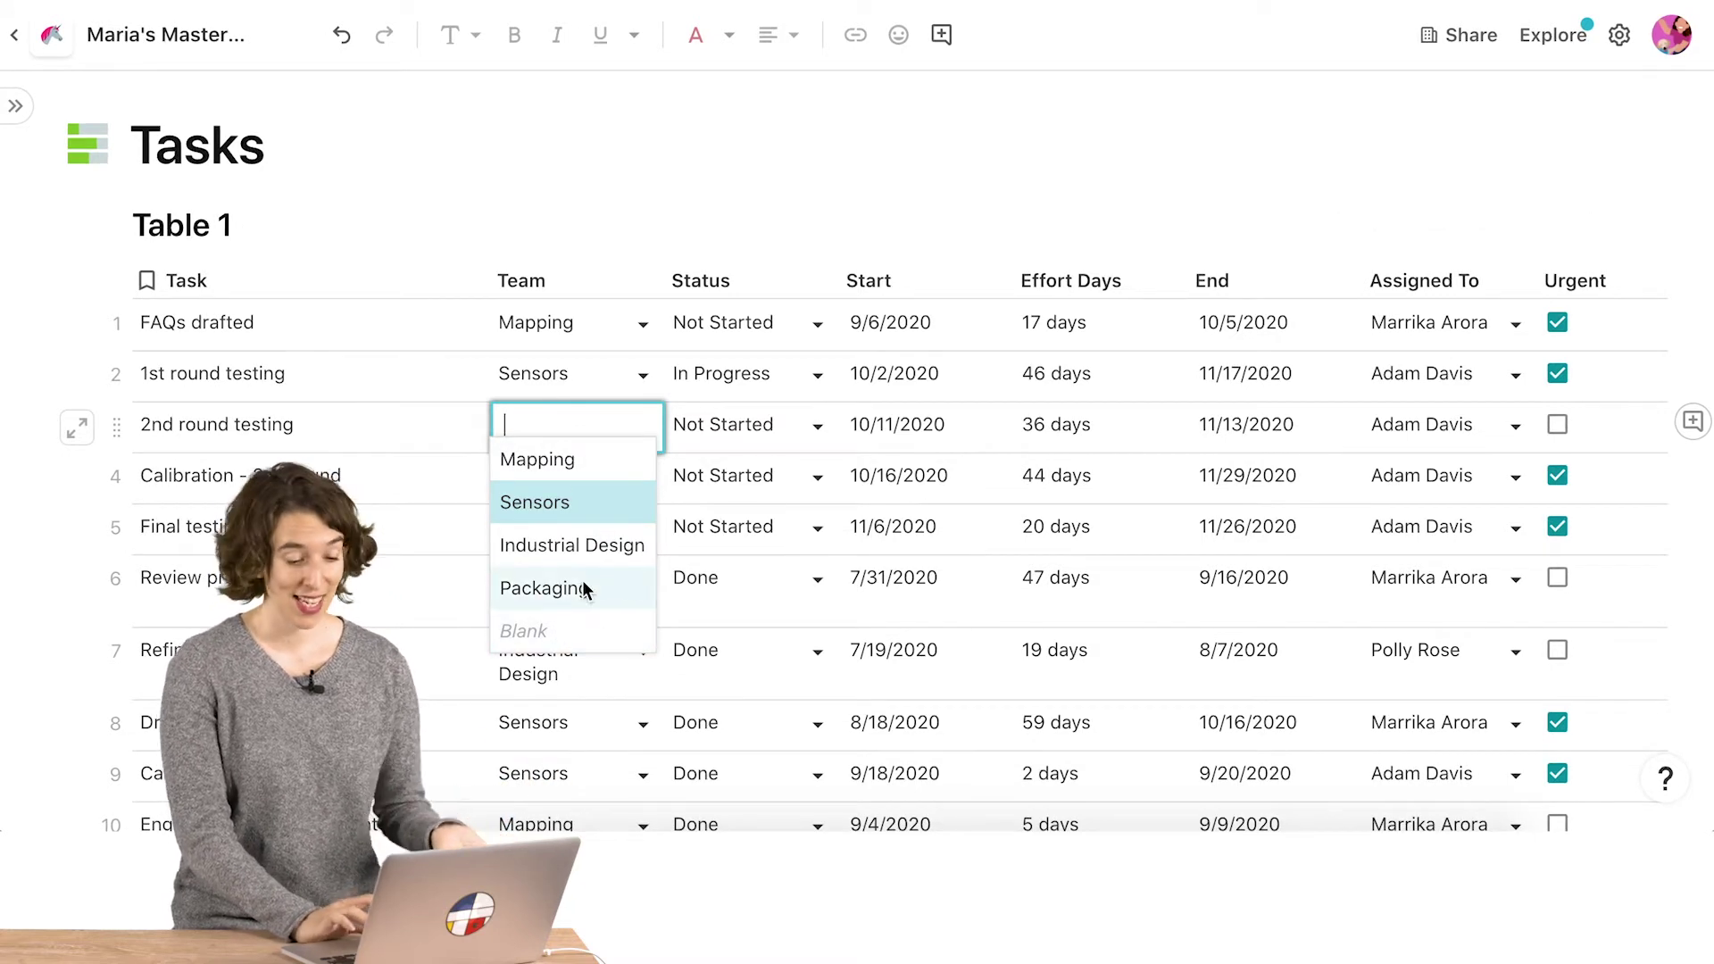
{"action": "left_click", "coordinate": [786, 423]}
{"action": "left_click", "coordinate": [790, 425]}
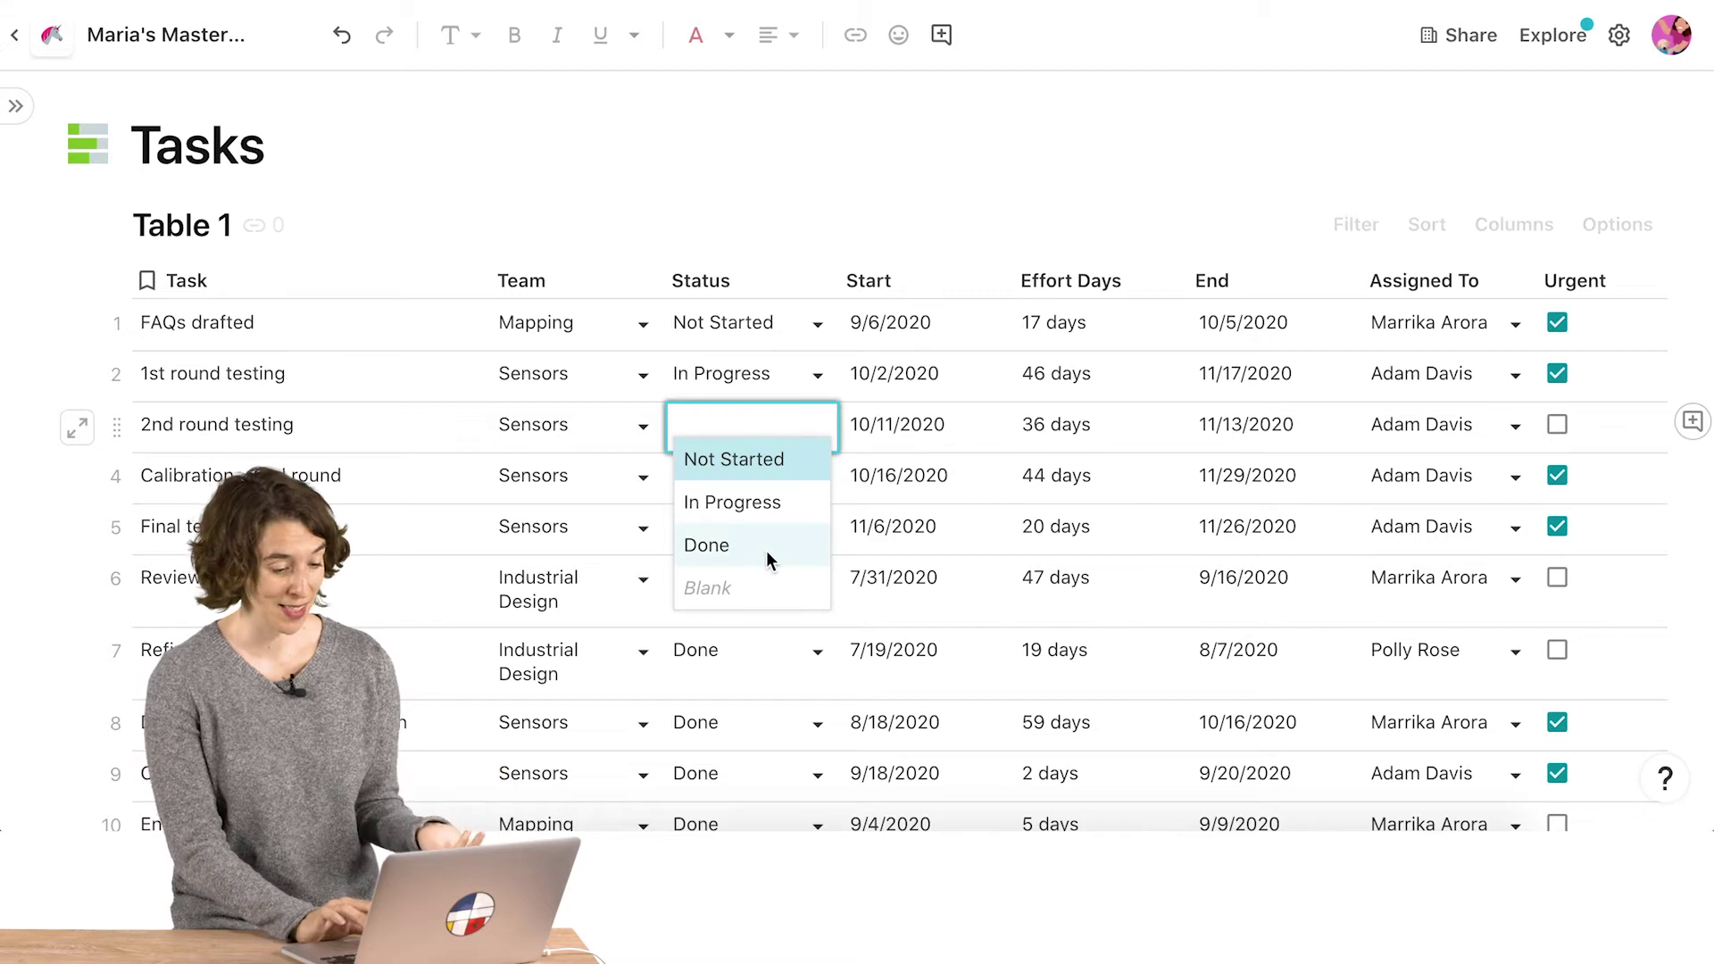
{"action": "left_click", "coordinate": [937, 433]}
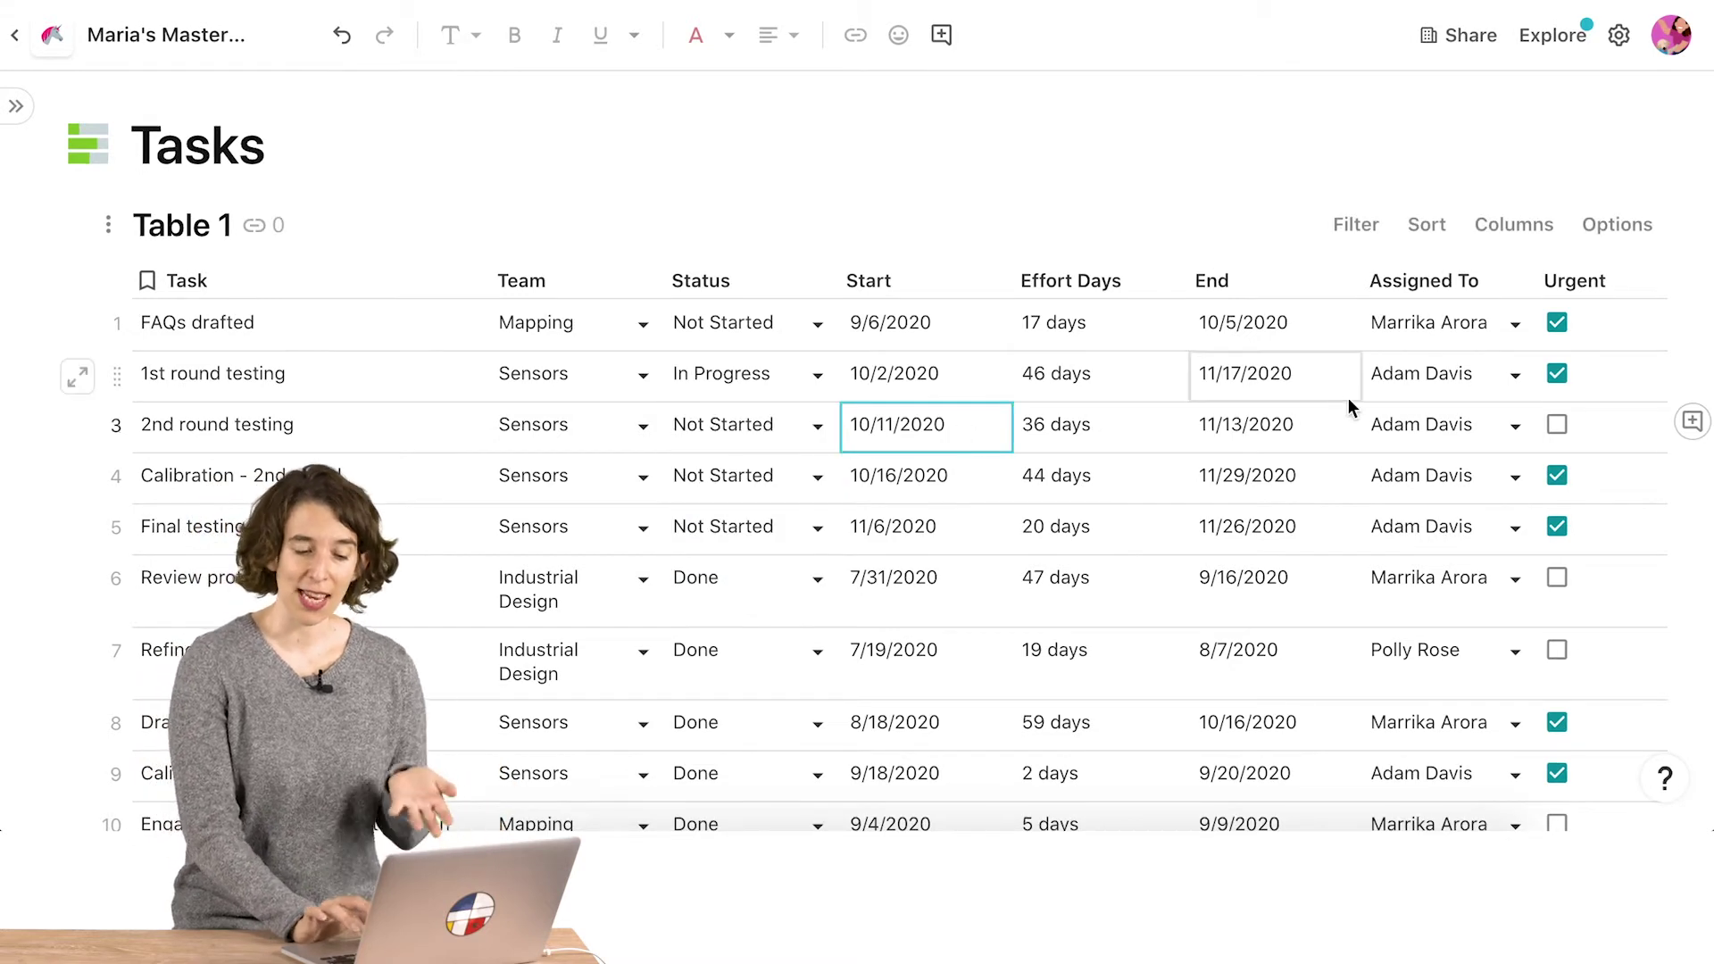
Set 2nd round testing's End date to 11/13/2020 and clear its Urgent checkbox.
{"action": "double_click", "coordinate": [1258, 437]}
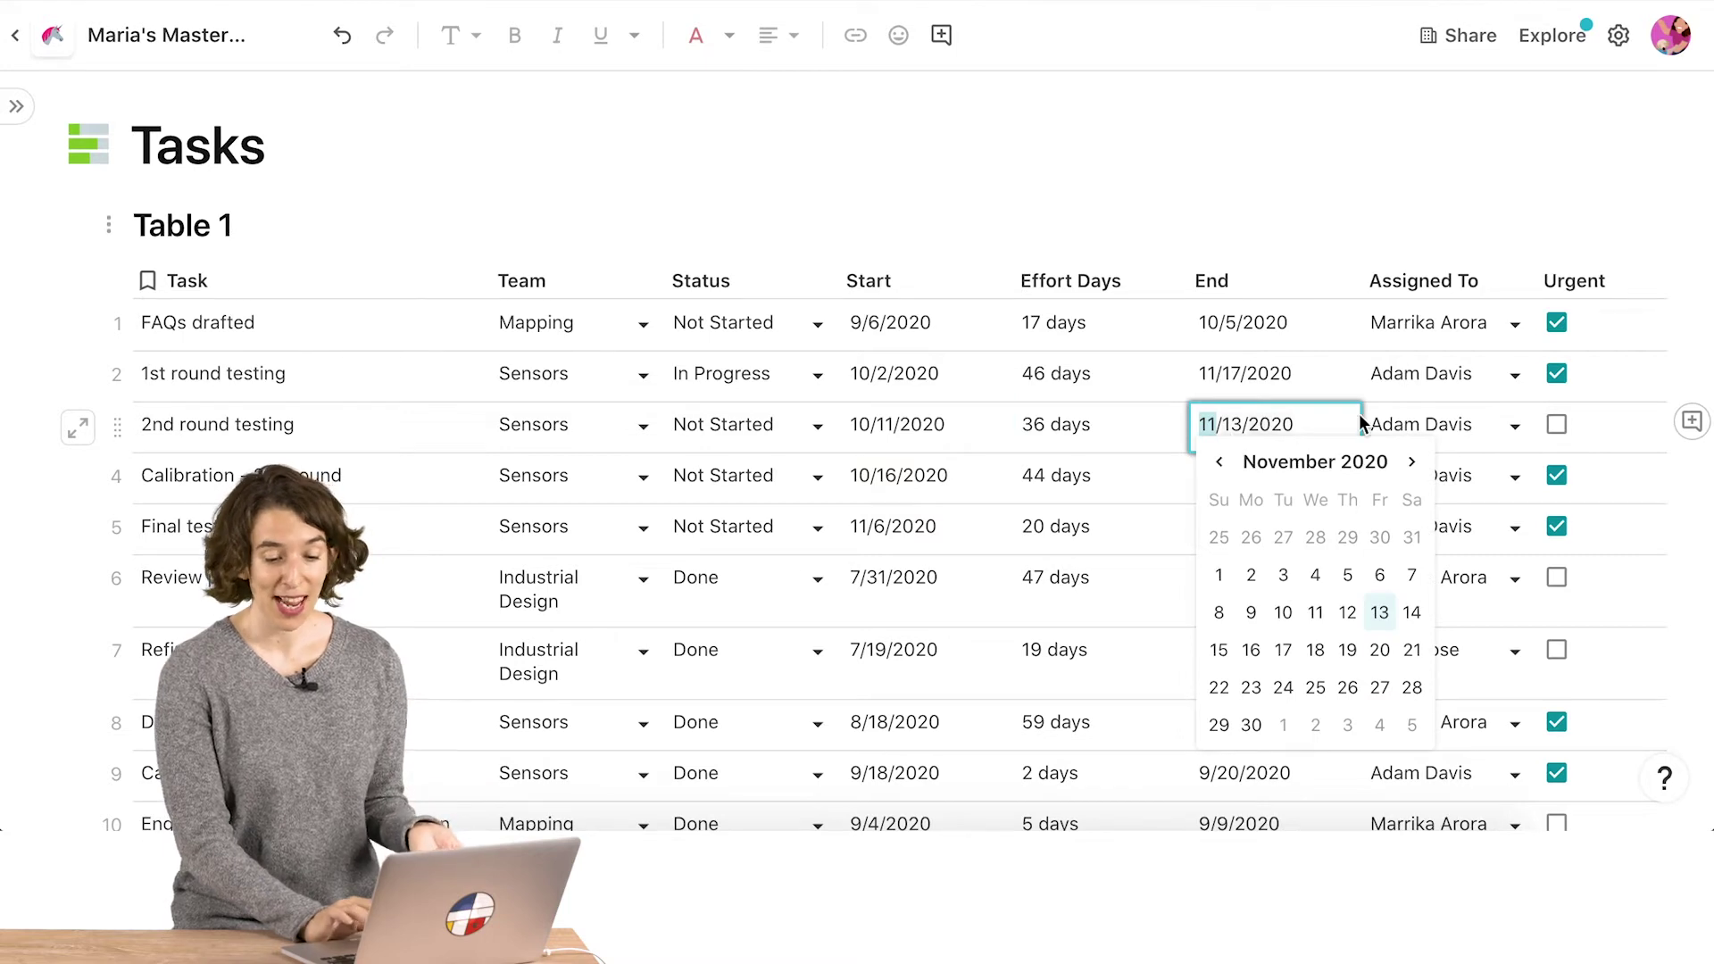
{"action": "left_click", "coordinate": [1622, 433]}
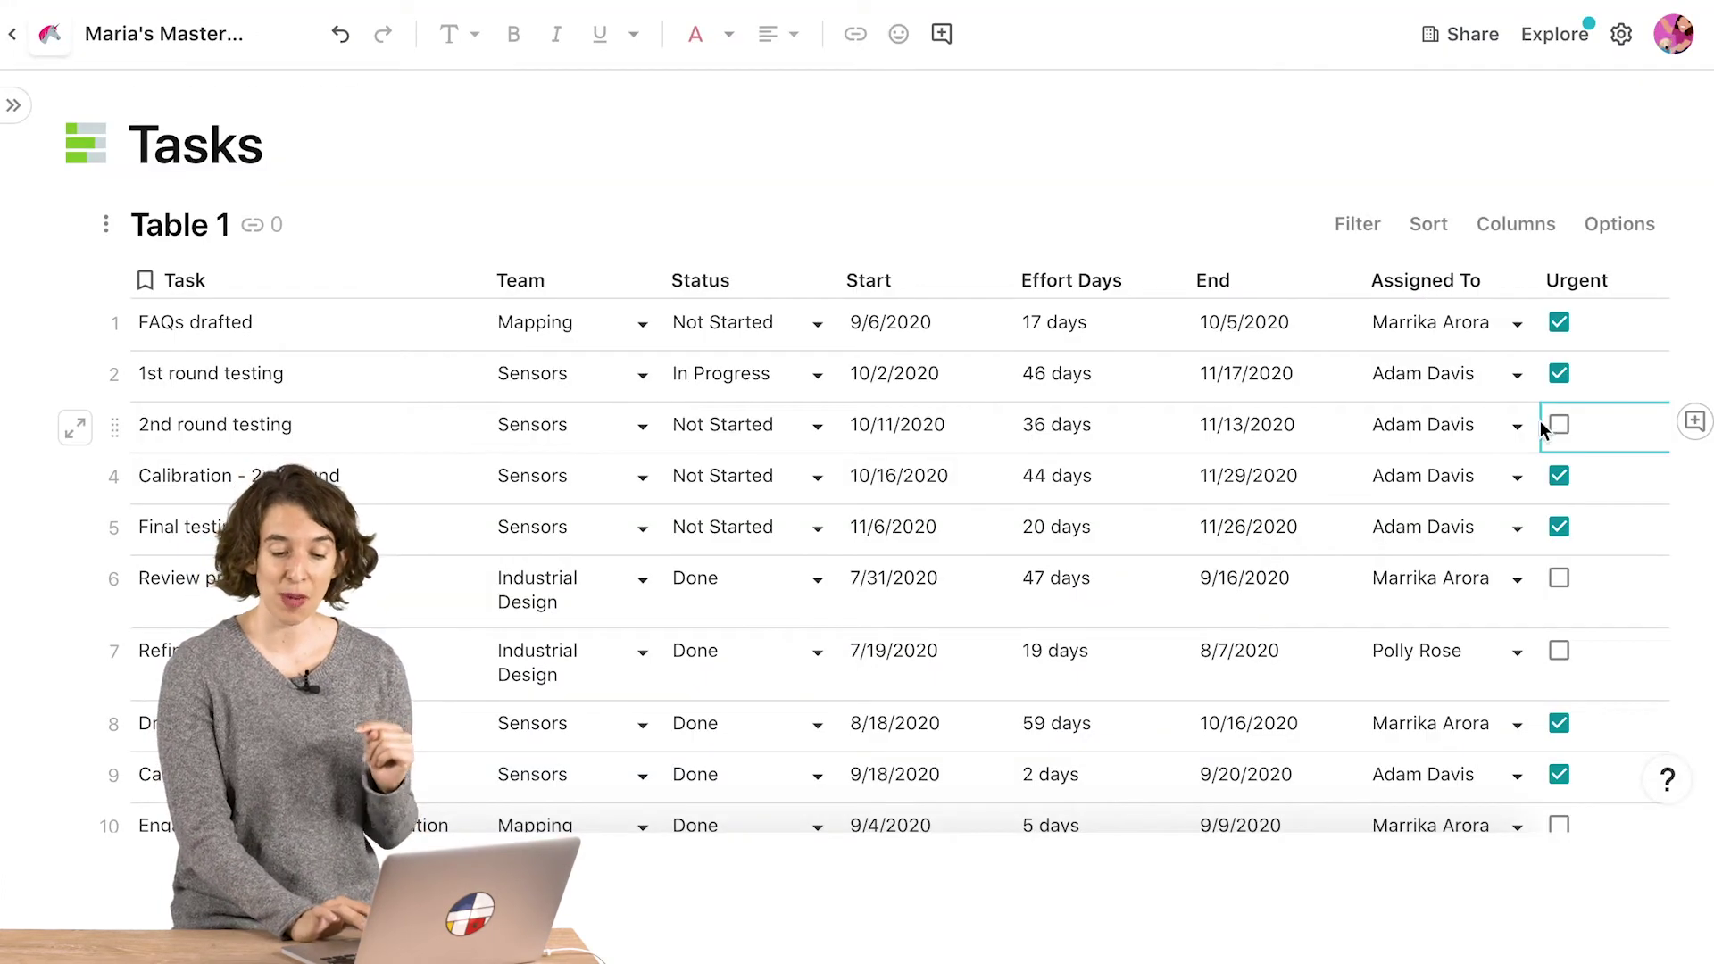
{"action": "left_click", "coordinate": [1558, 427]}
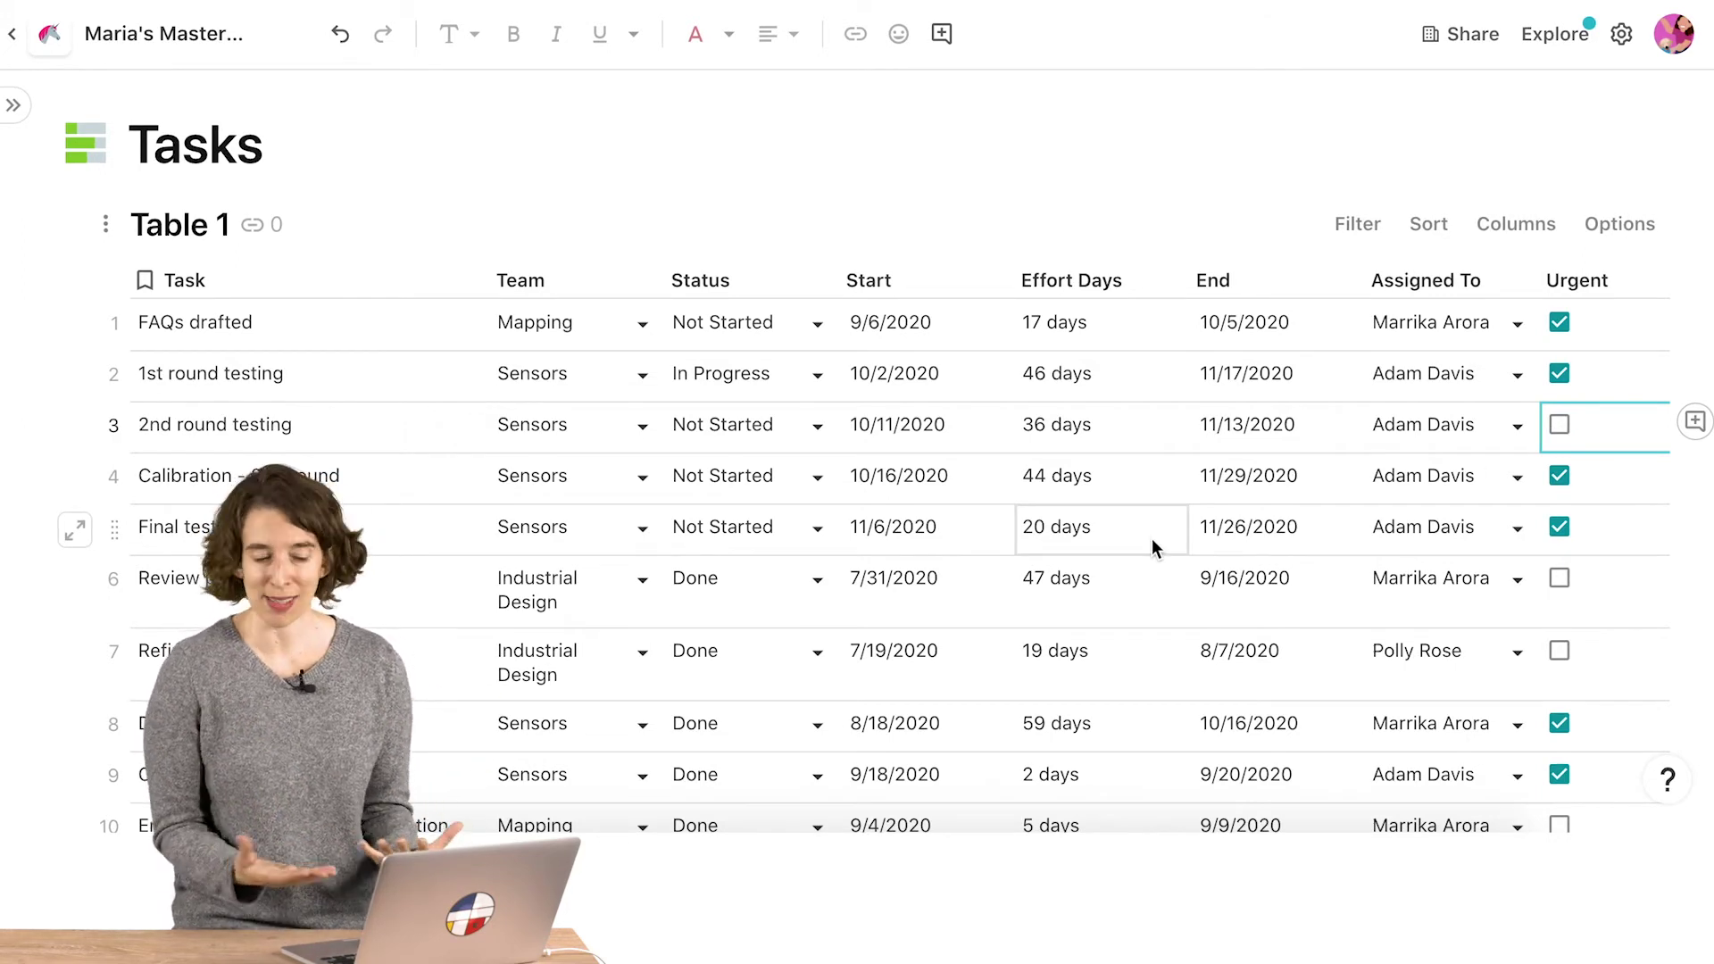
Add a new Number slider column named Effort to Table 1.
{"action": "scroll", "coordinate": [1249, 526], "scroll_direction": "right", "scroll_amount": 5}
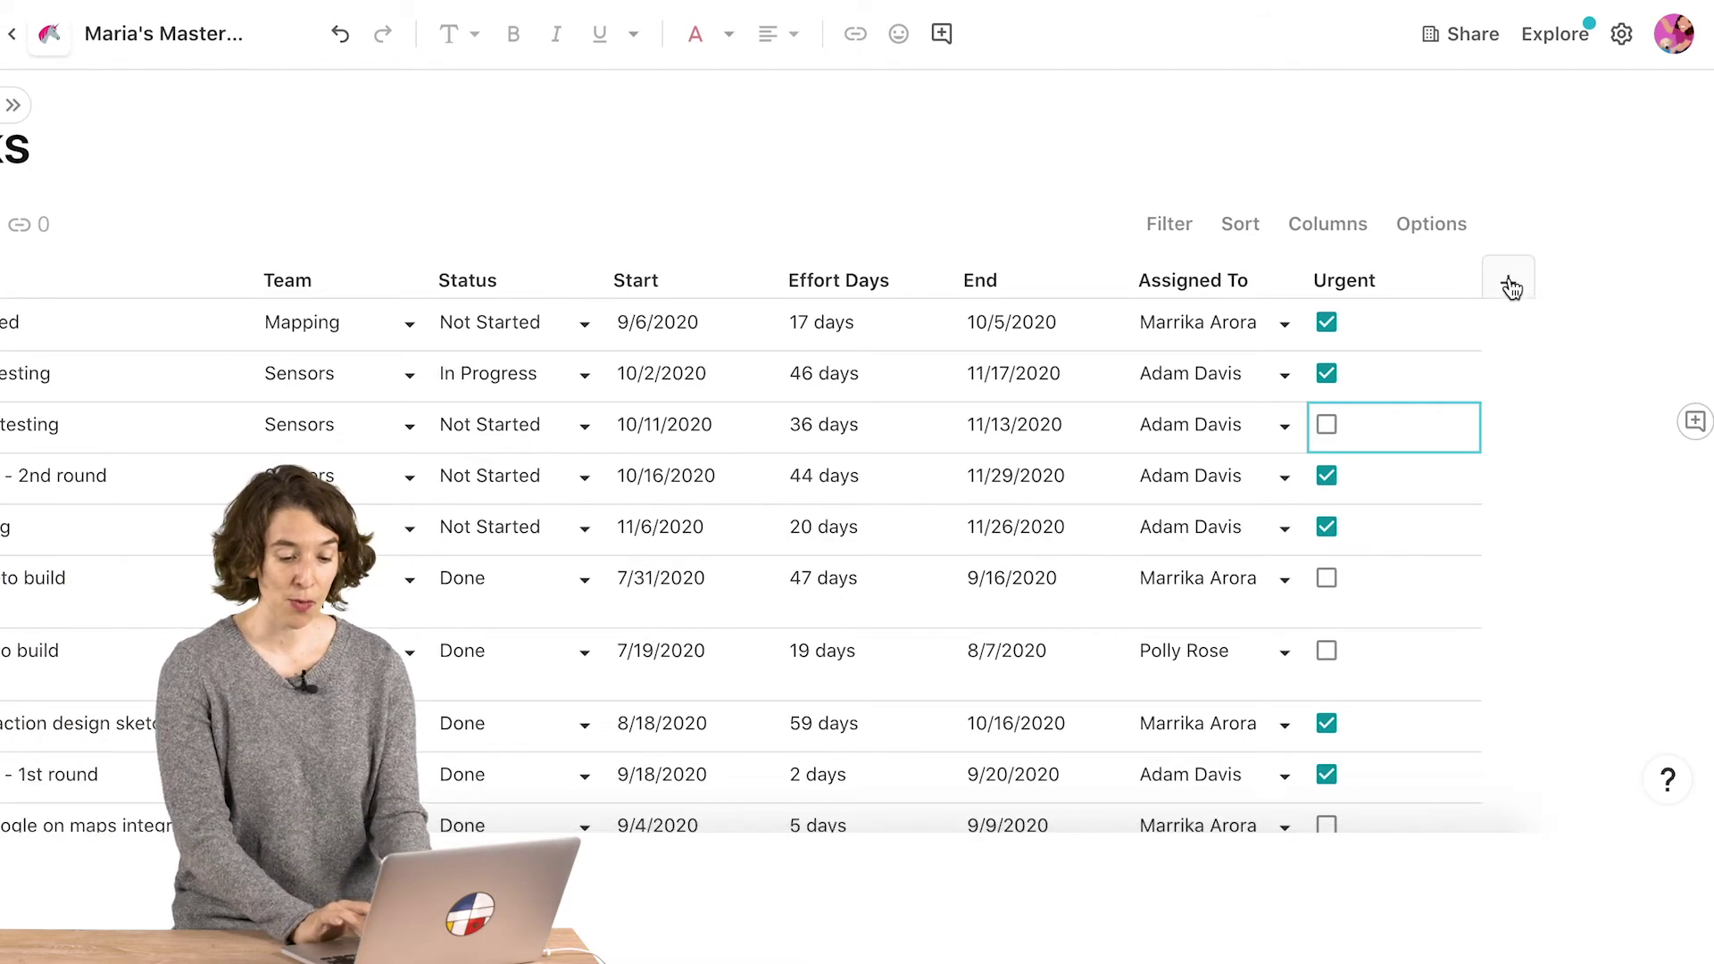
{"action": "left_click", "coordinate": [1510, 288]}
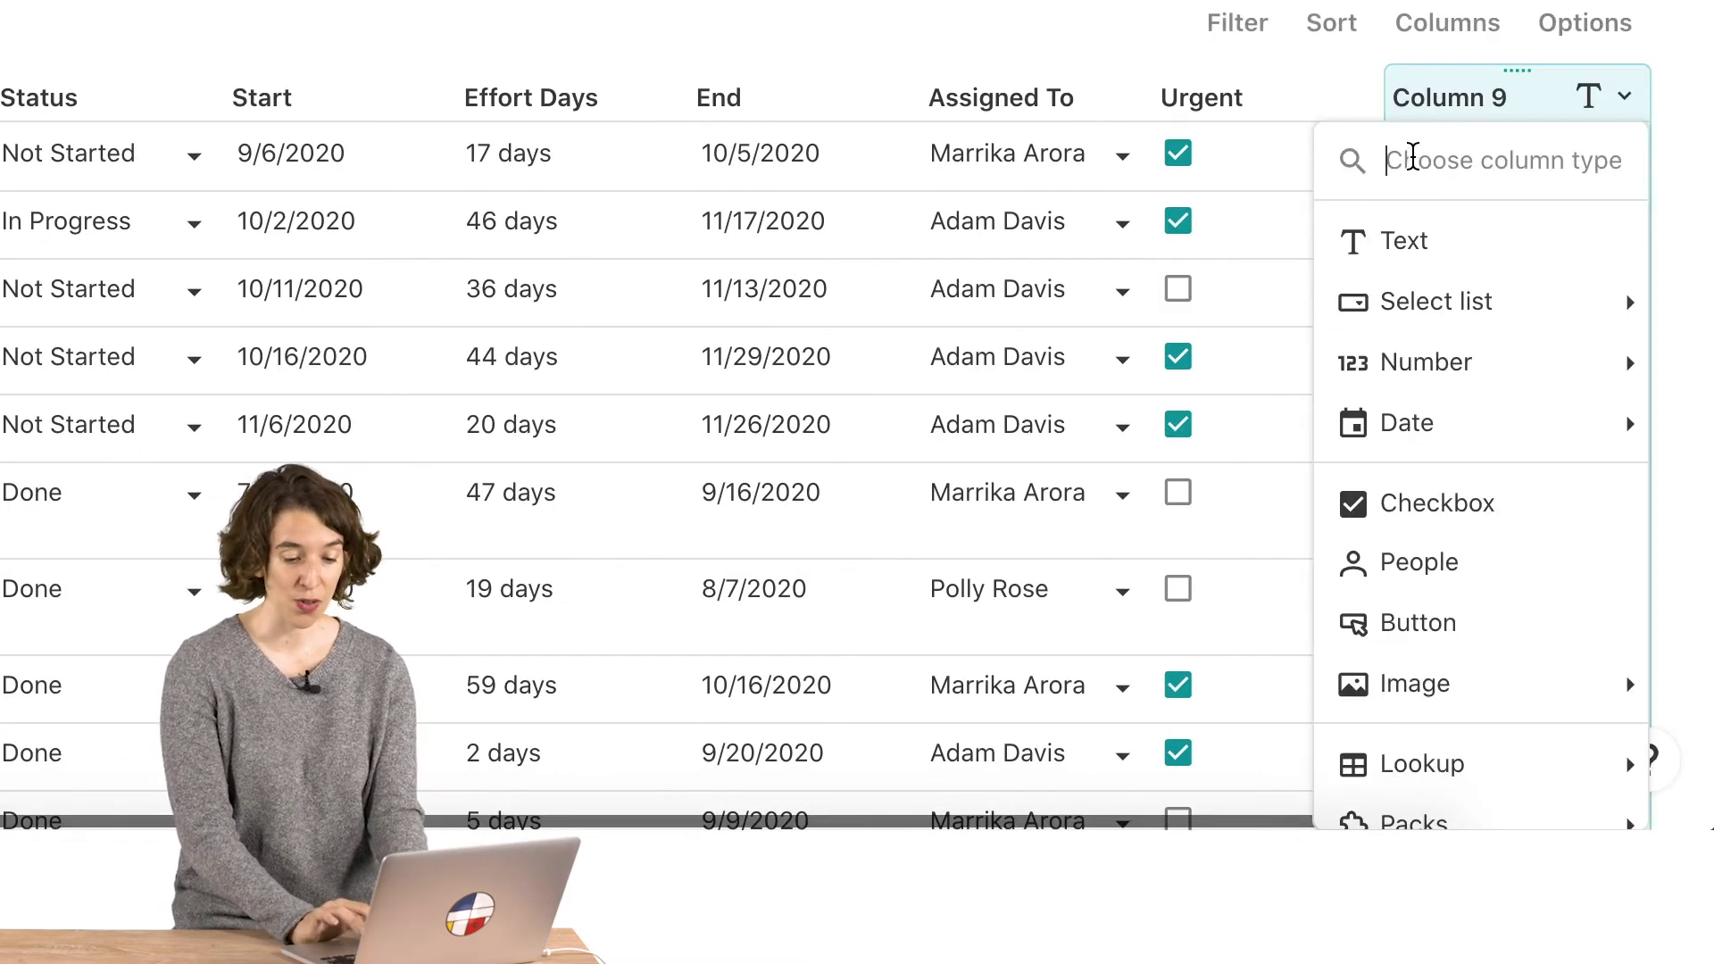
{"action": "mouse_move", "coordinate": [1392, 704]}
{"action": "scroll", "coordinate": [1389, 710], "scroll_direction": "down", "scroll_amount": 2}
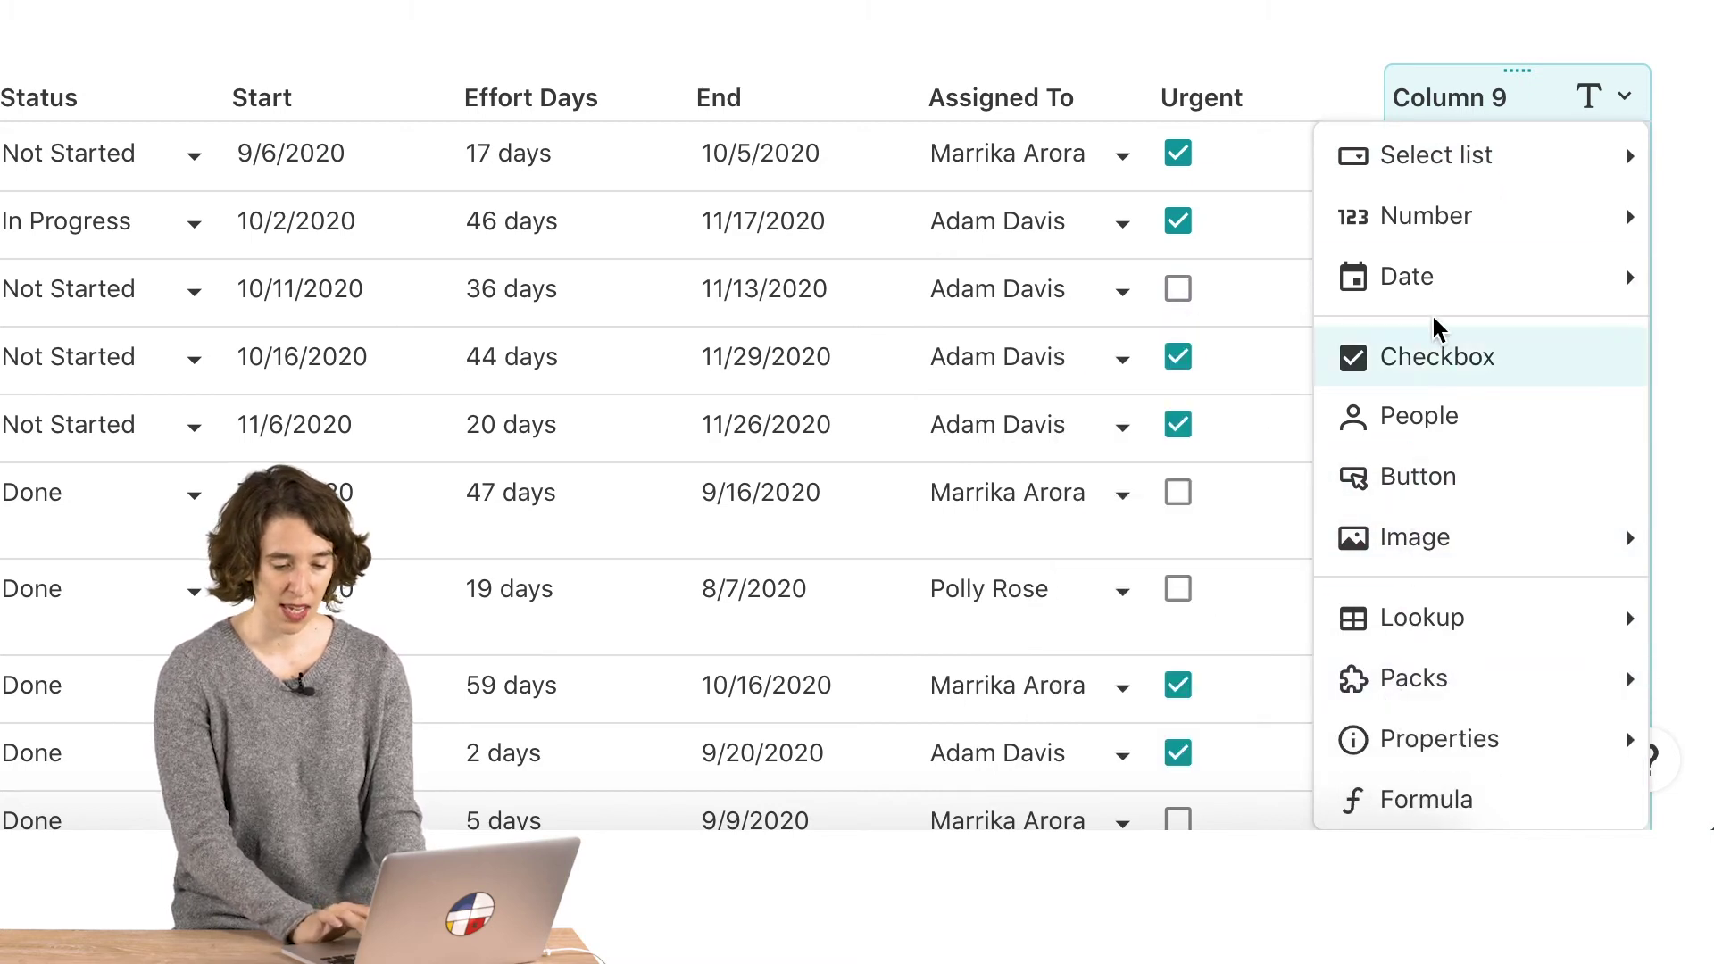
{"action": "mouse_move", "coordinate": [1450, 236]}
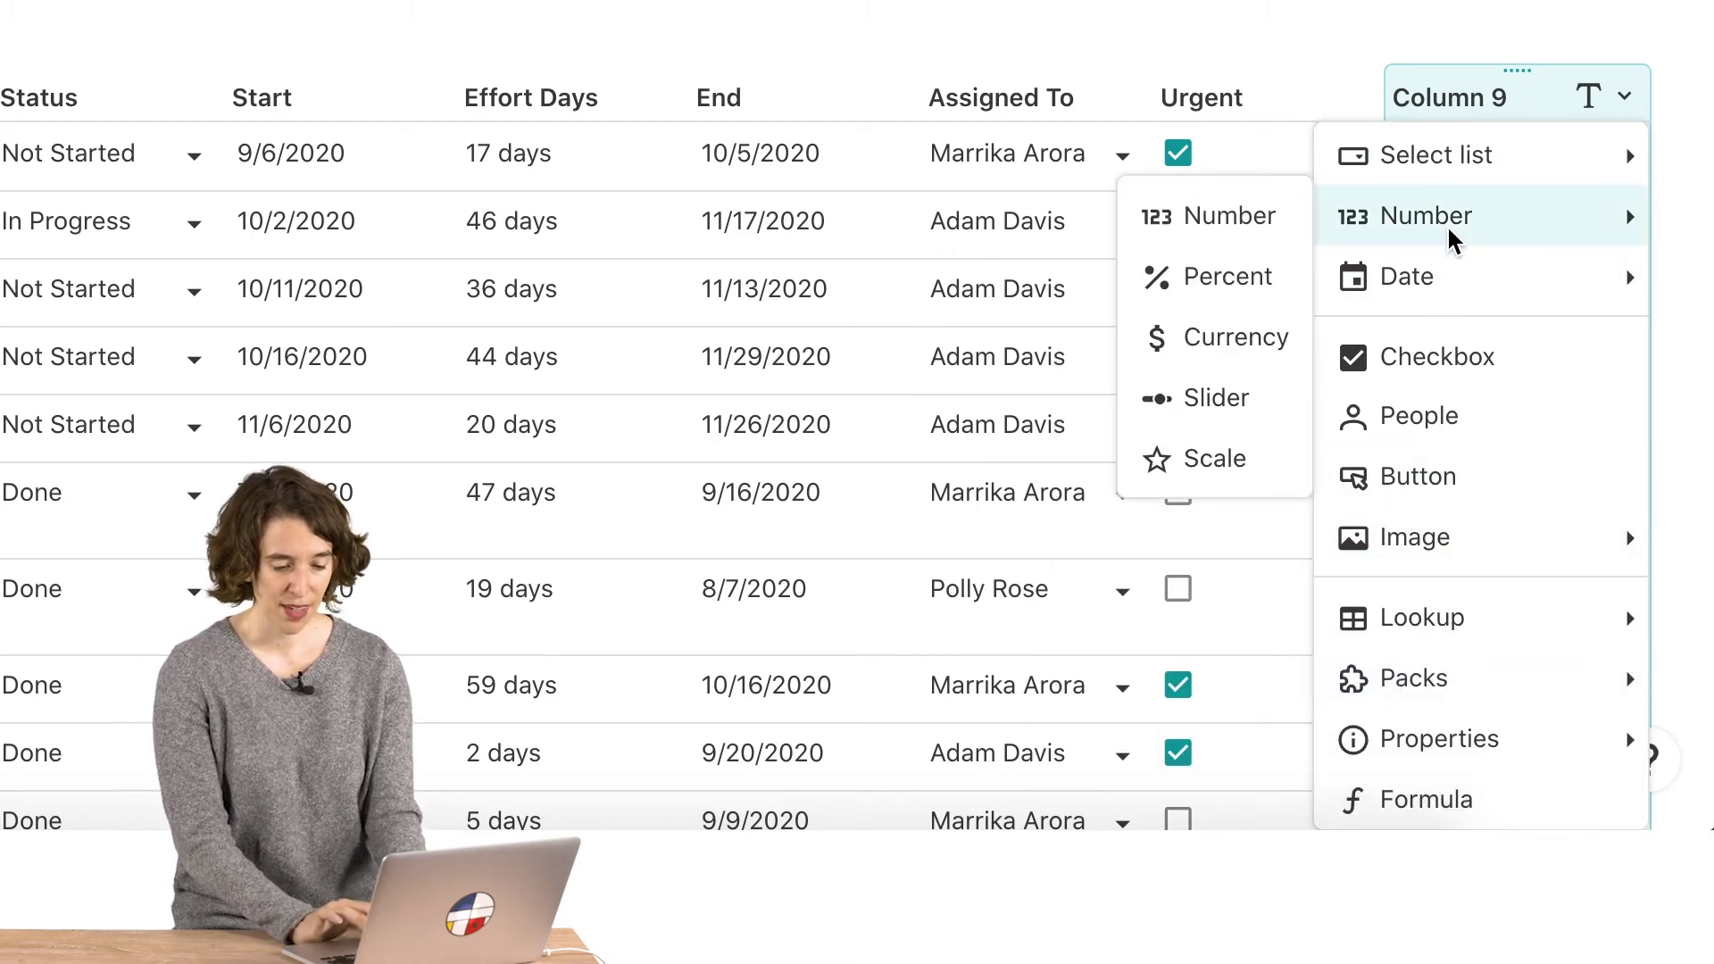
{"action": "left_click", "coordinate": [1219, 413]}
{"action": "type", "text": "Effor"}
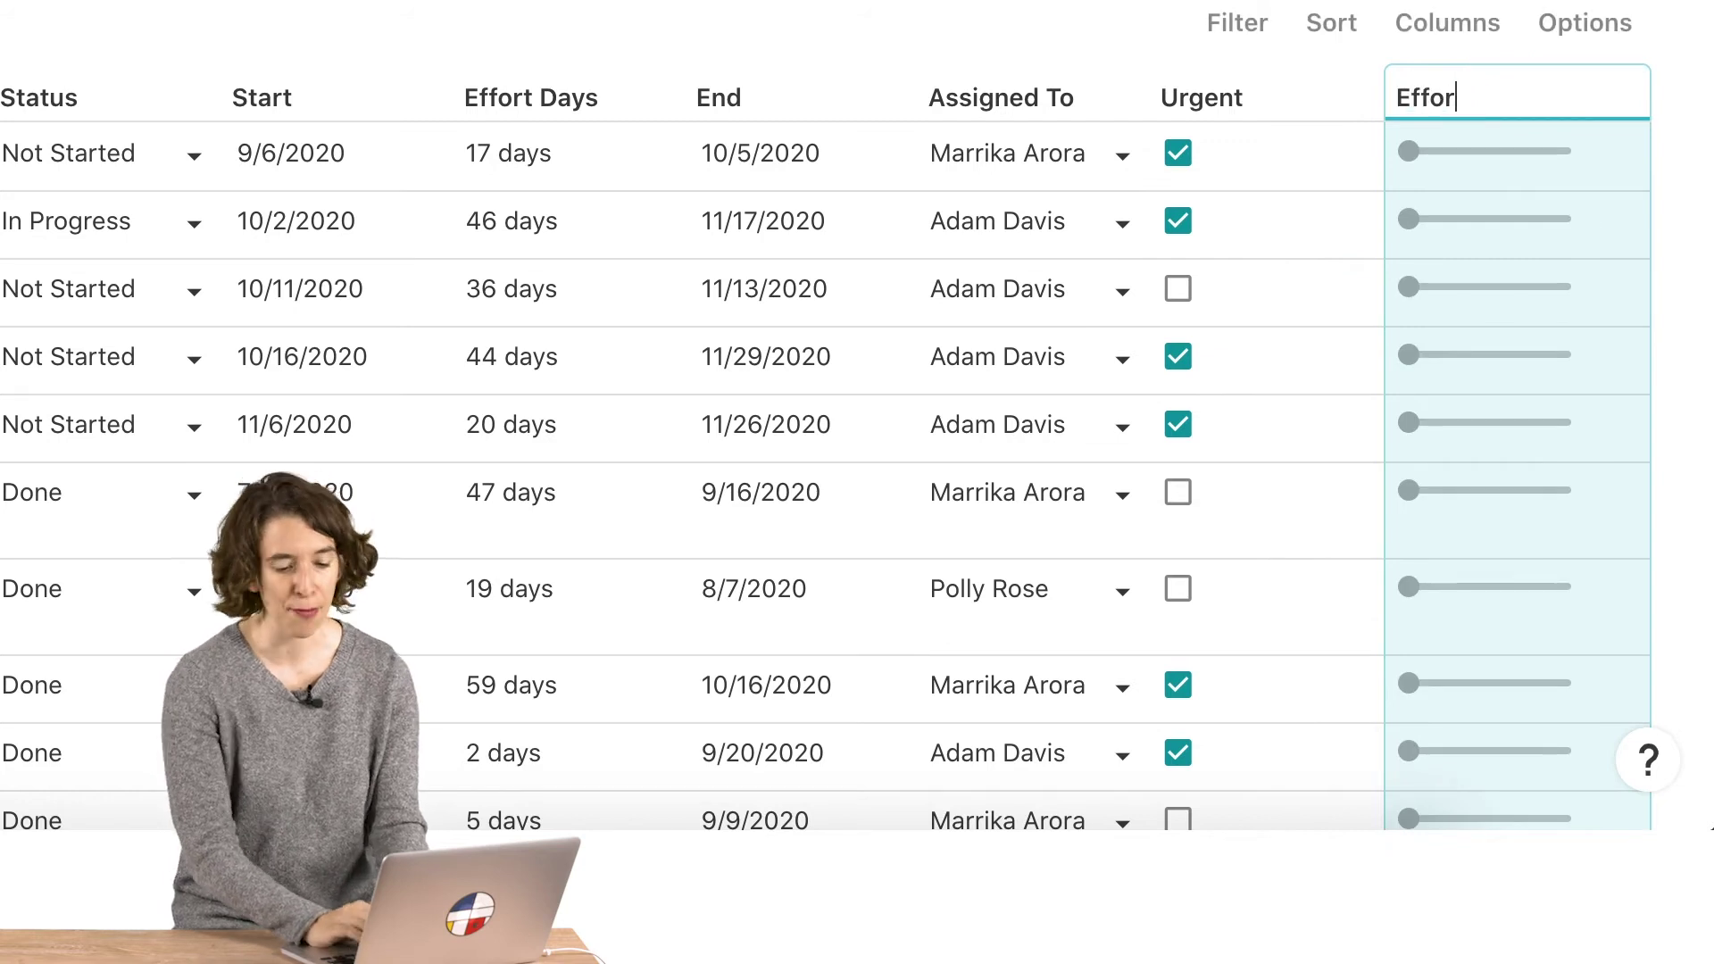
{"action": "type", "text": "t"}
Set the first three tasks' Effort sliders to 88, 58 and 57.
{"action": "left_click_drag", "start_coordinate": [1410, 151], "coordinate": [1542, 154]}
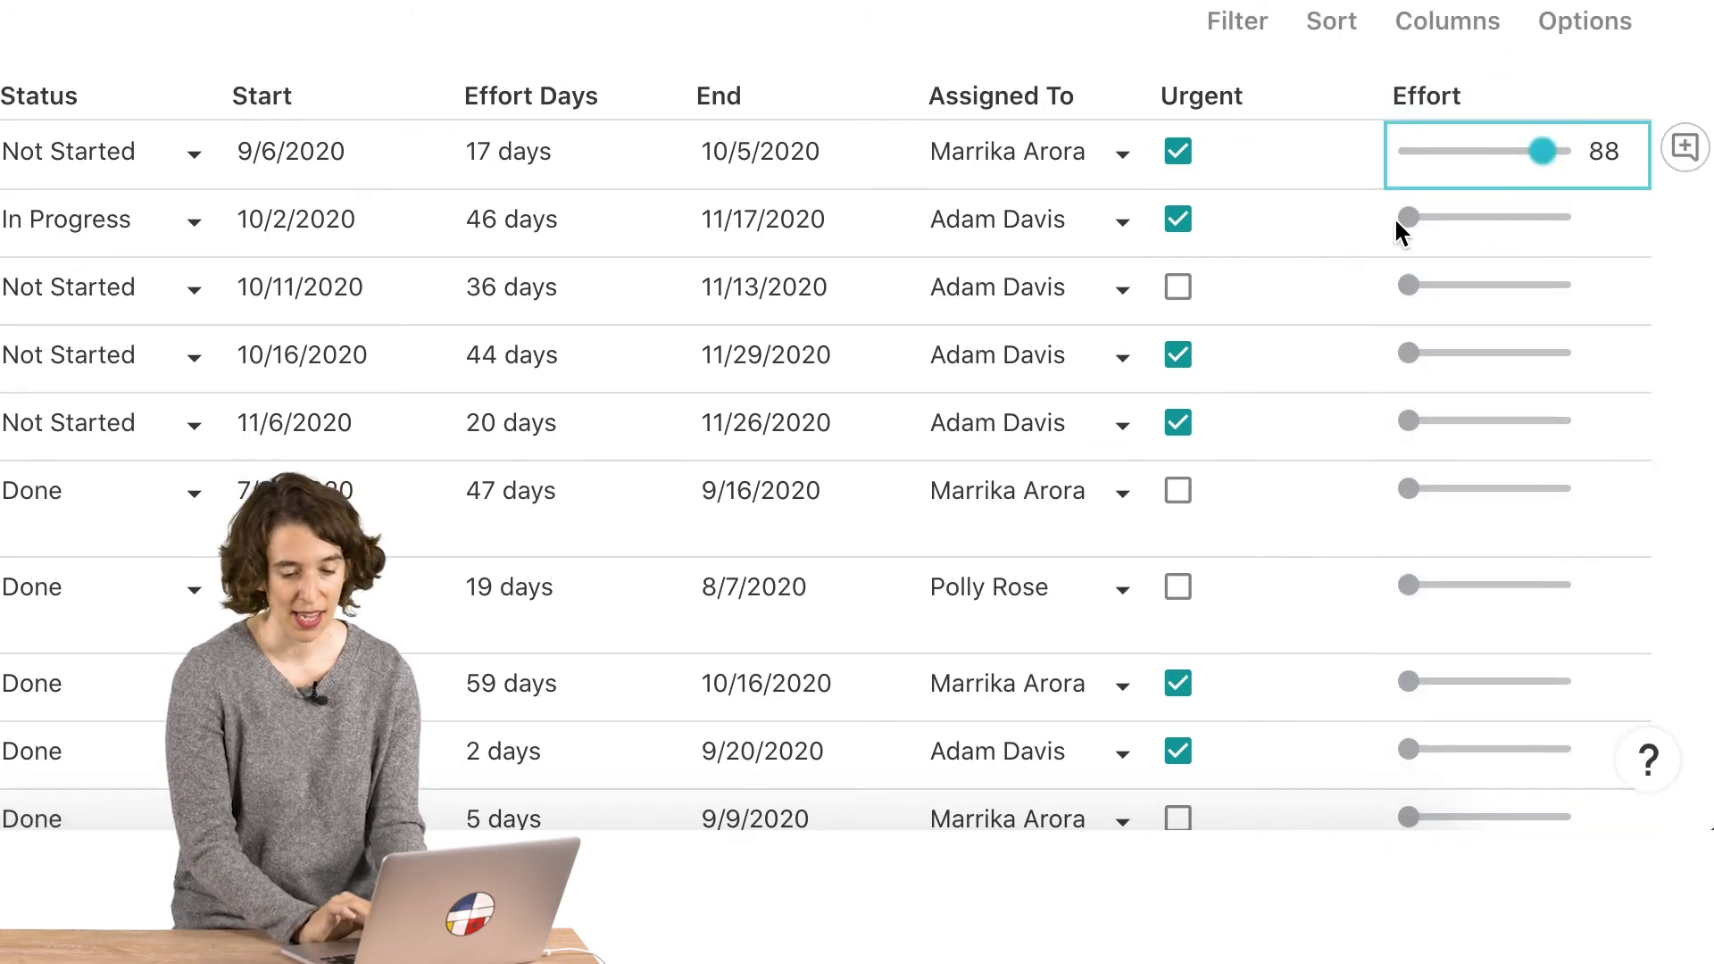
{"action": "left_click_drag", "start_coordinate": [1411, 233], "coordinate": [1498, 230]}
{"action": "left_click_drag", "start_coordinate": [1415, 303], "coordinate": [1499, 303]}
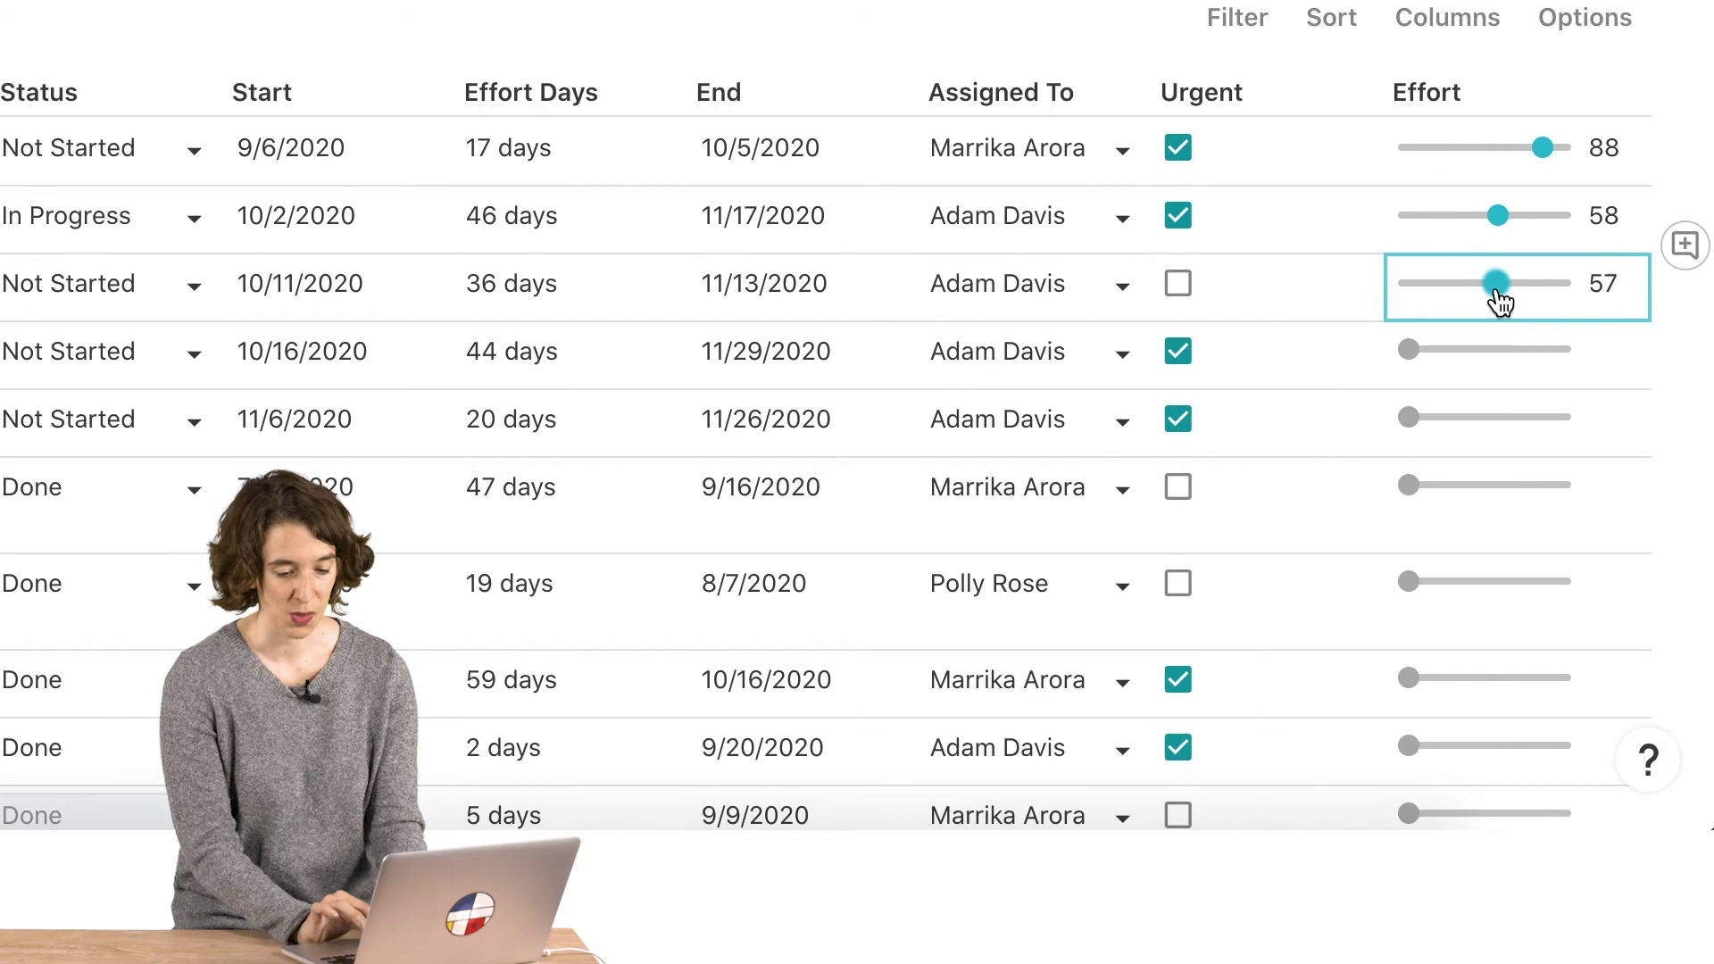
{"action": "scroll", "coordinate": [474, 485], "scroll_direction": "left", "scroll_amount": 5}
Add a new row at the bottom of Table 1 plus further blank rows, numbered 20–25.
{"action": "scroll", "coordinate": [779, 561], "scroll_direction": "down", "scroll_amount": 3}
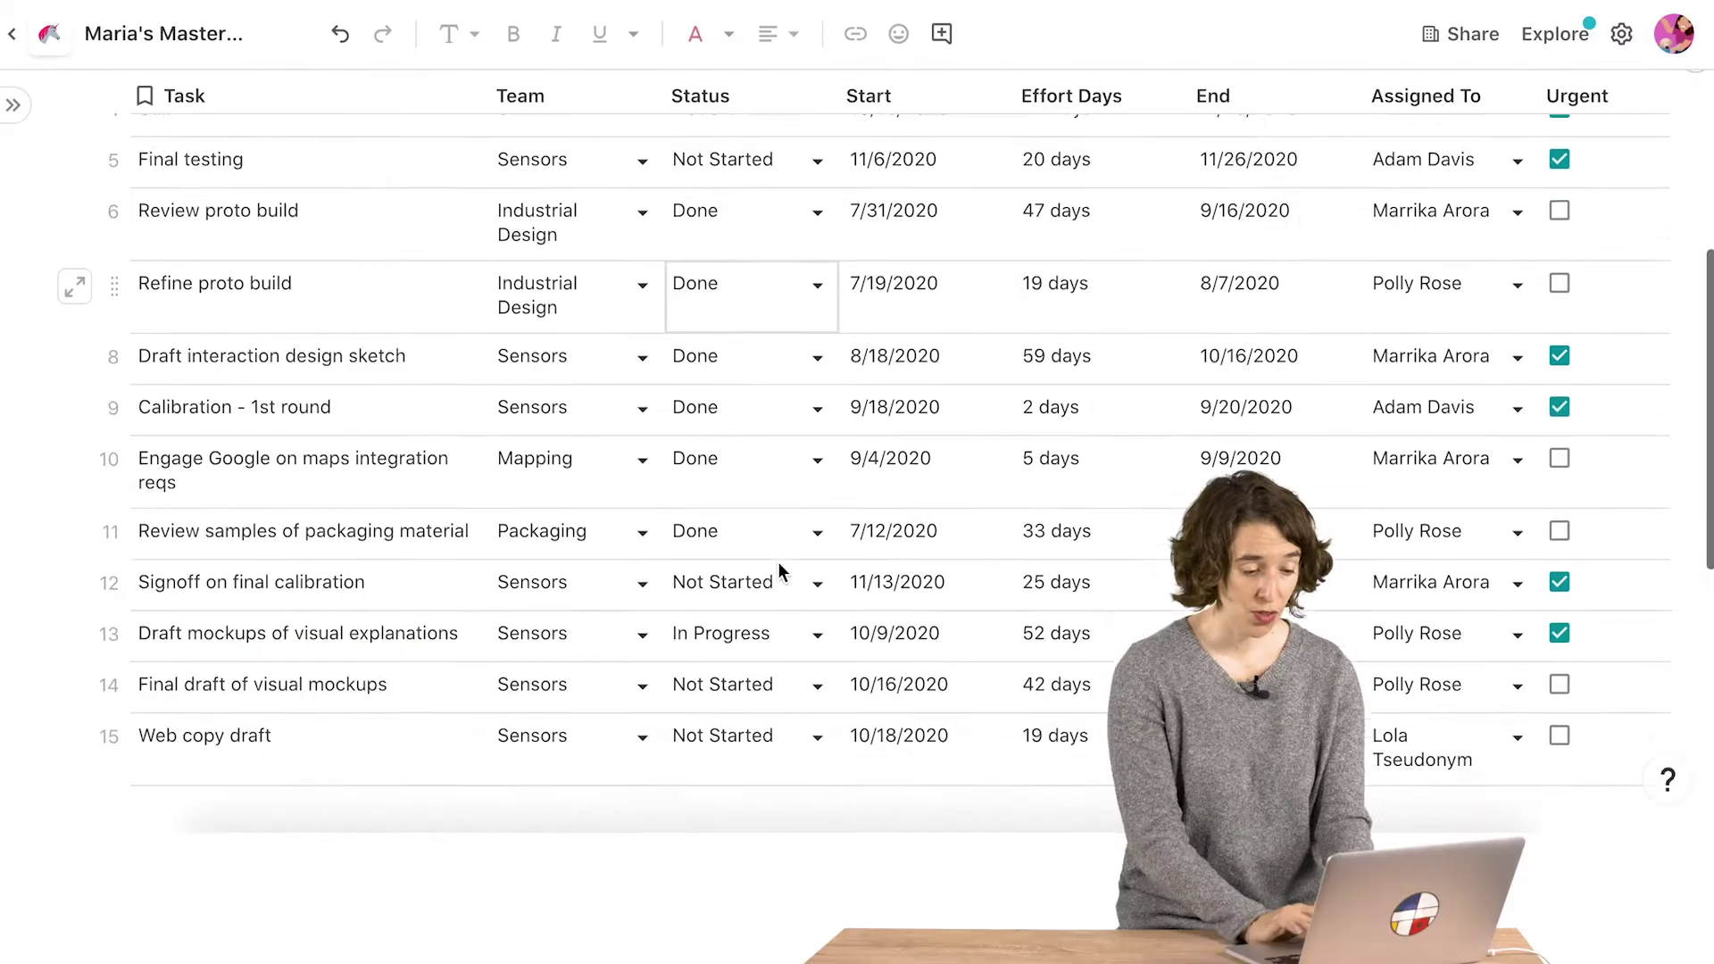
{"action": "scroll", "coordinate": [778, 561], "scroll_direction": "down", "scroll_amount": 5}
{"action": "left_click", "coordinate": [232, 545]}
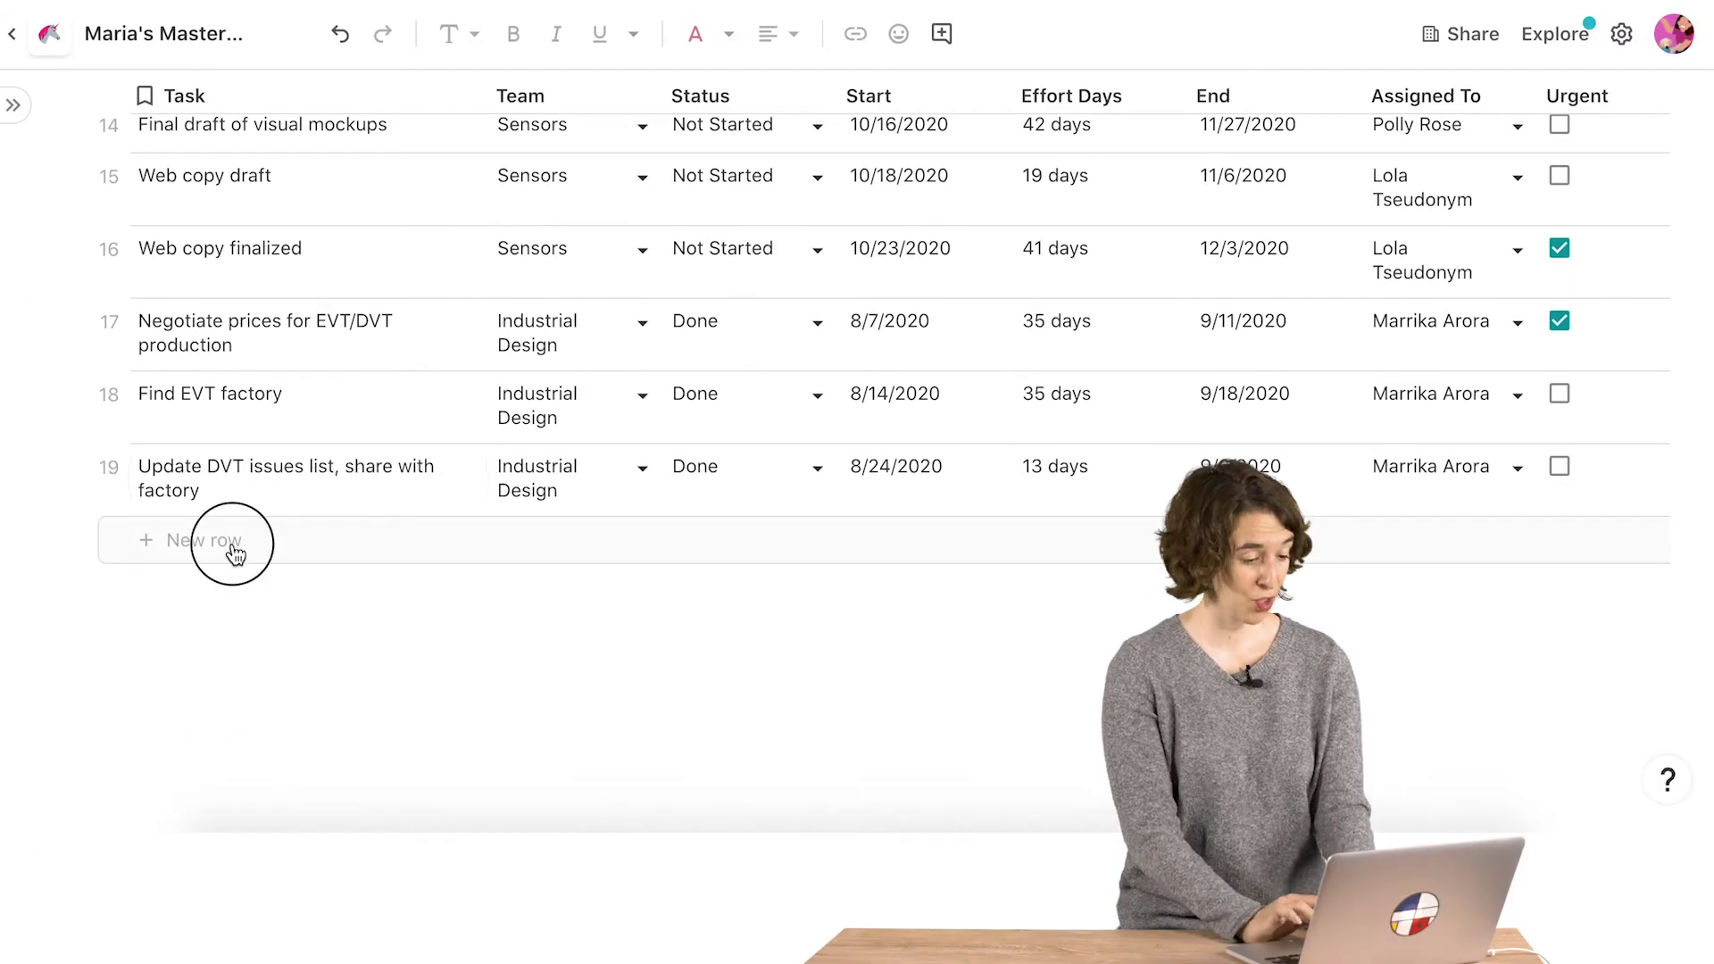
{"action": "key", "text": "shift+Return"}
{"action": "key", "text": "shift+Return"}
{"action": "key", "text": "shift+Return"}
{"action": "key", "text": "shift+Return"}
{"action": "key", "text": "shift+Return"}
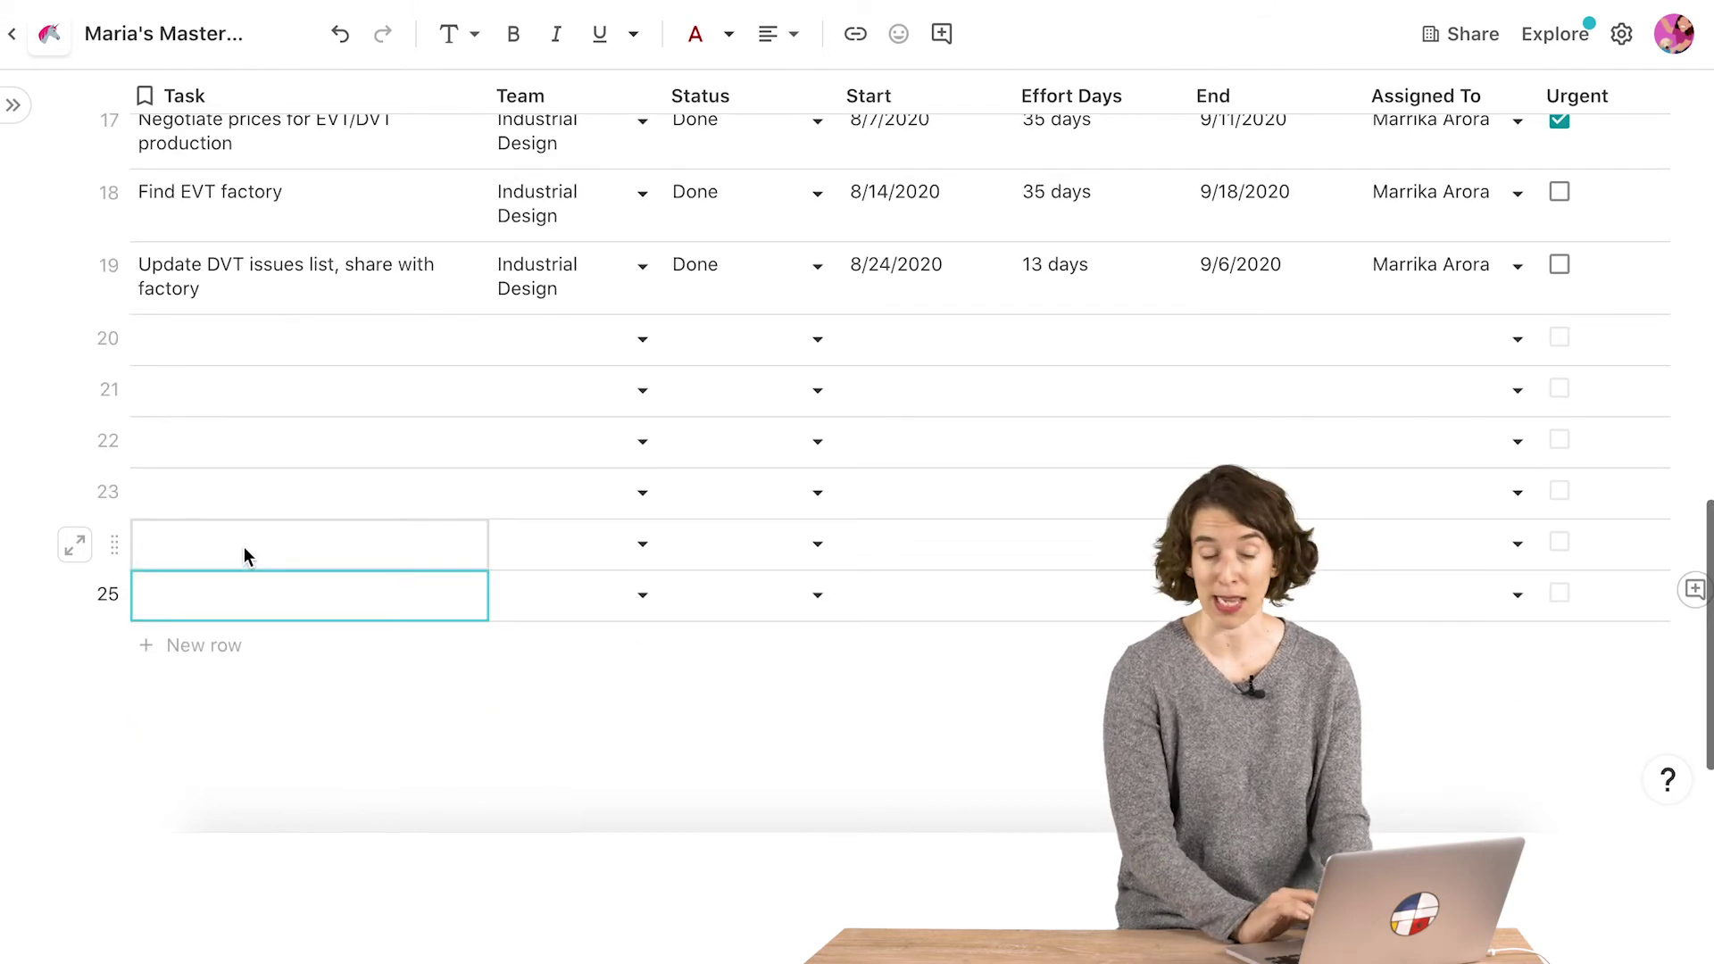
{"action": "scroll", "coordinate": [281, 477], "scroll_direction": "up", "scroll_amount": 8}
{"action": "scroll", "coordinate": [281, 477], "scroll_direction": "up", "scroll_amount": 6}
Move End ahead of Effort Days, 1st round testing below Review proto build, Final testing to row two.
{"action": "left_click", "coordinate": [279, 474]}
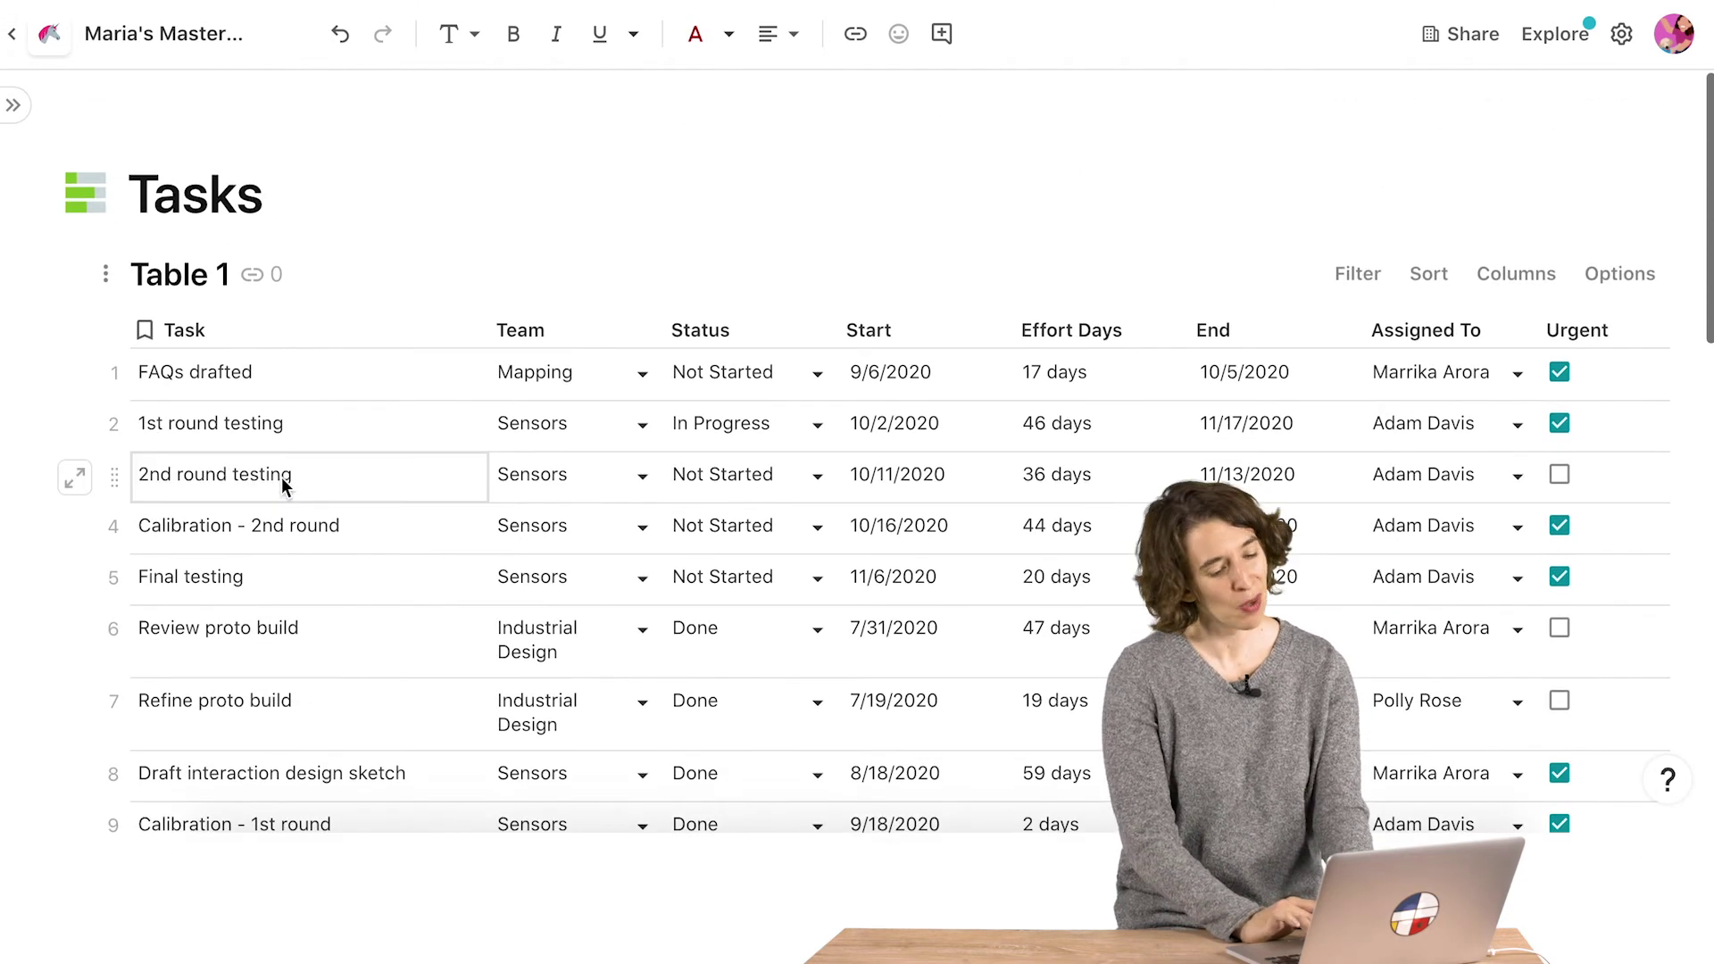
{"action": "left_click", "coordinate": [891, 352]}
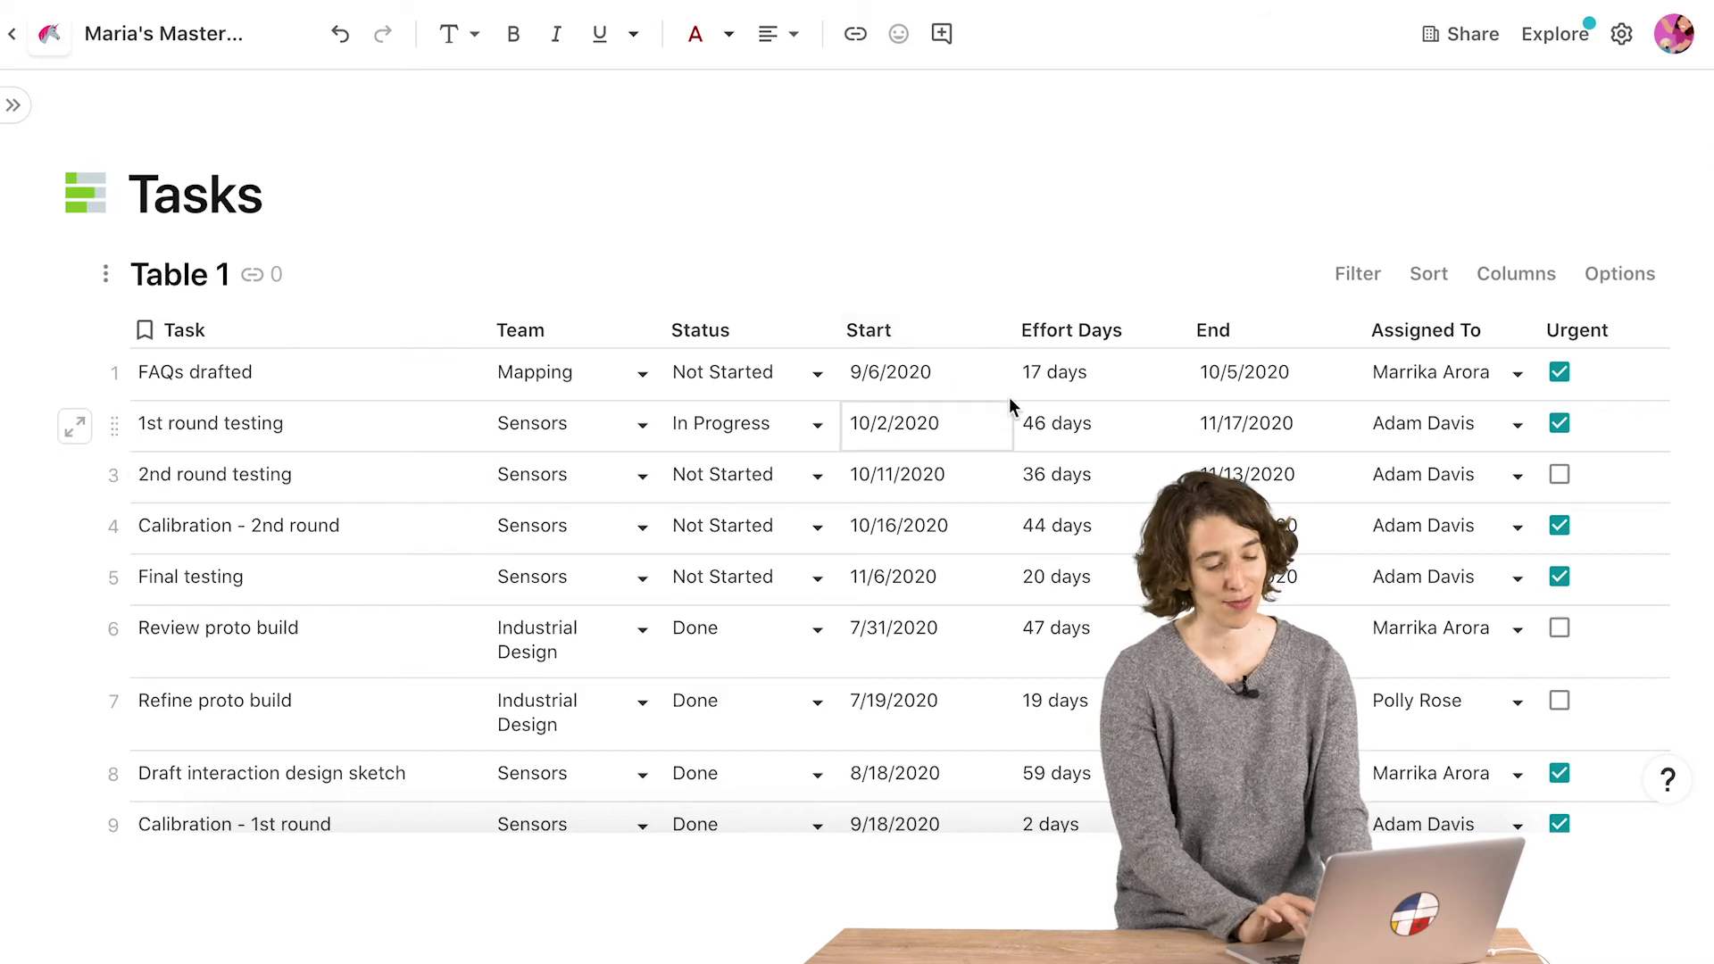
{"action": "left_click", "coordinate": [865, 581]}
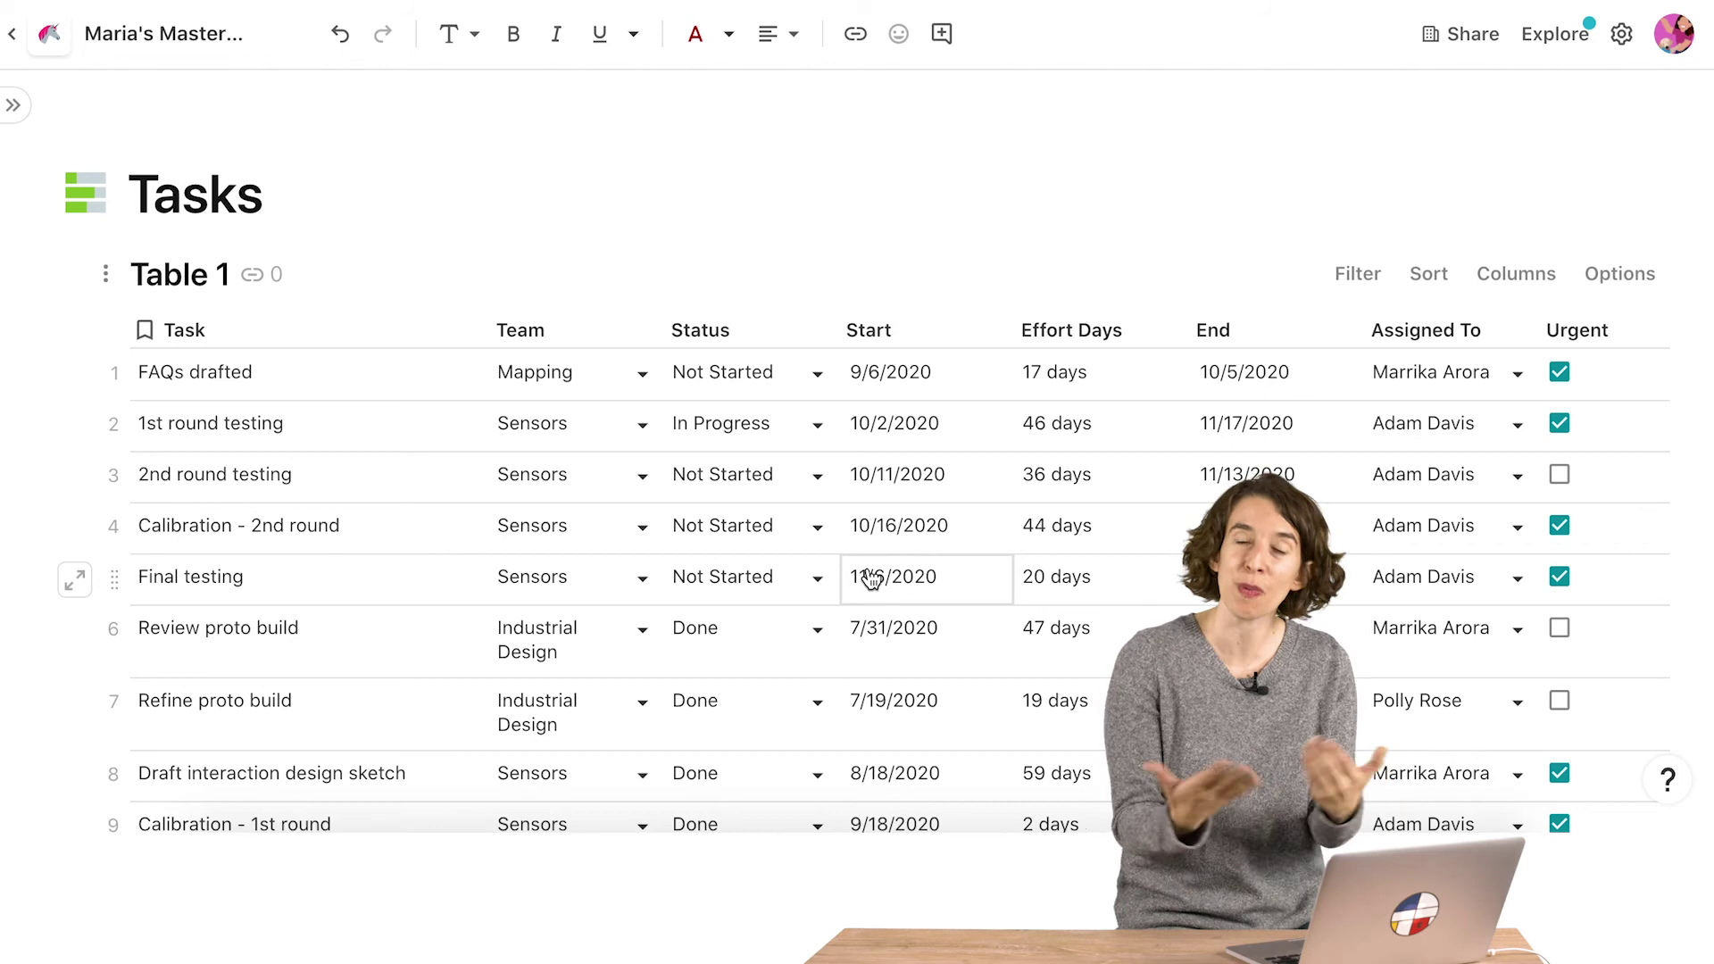
{"action": "left_click_drag", "start_coordinate": [1249, 330], "coordinate": [1021, 337]}
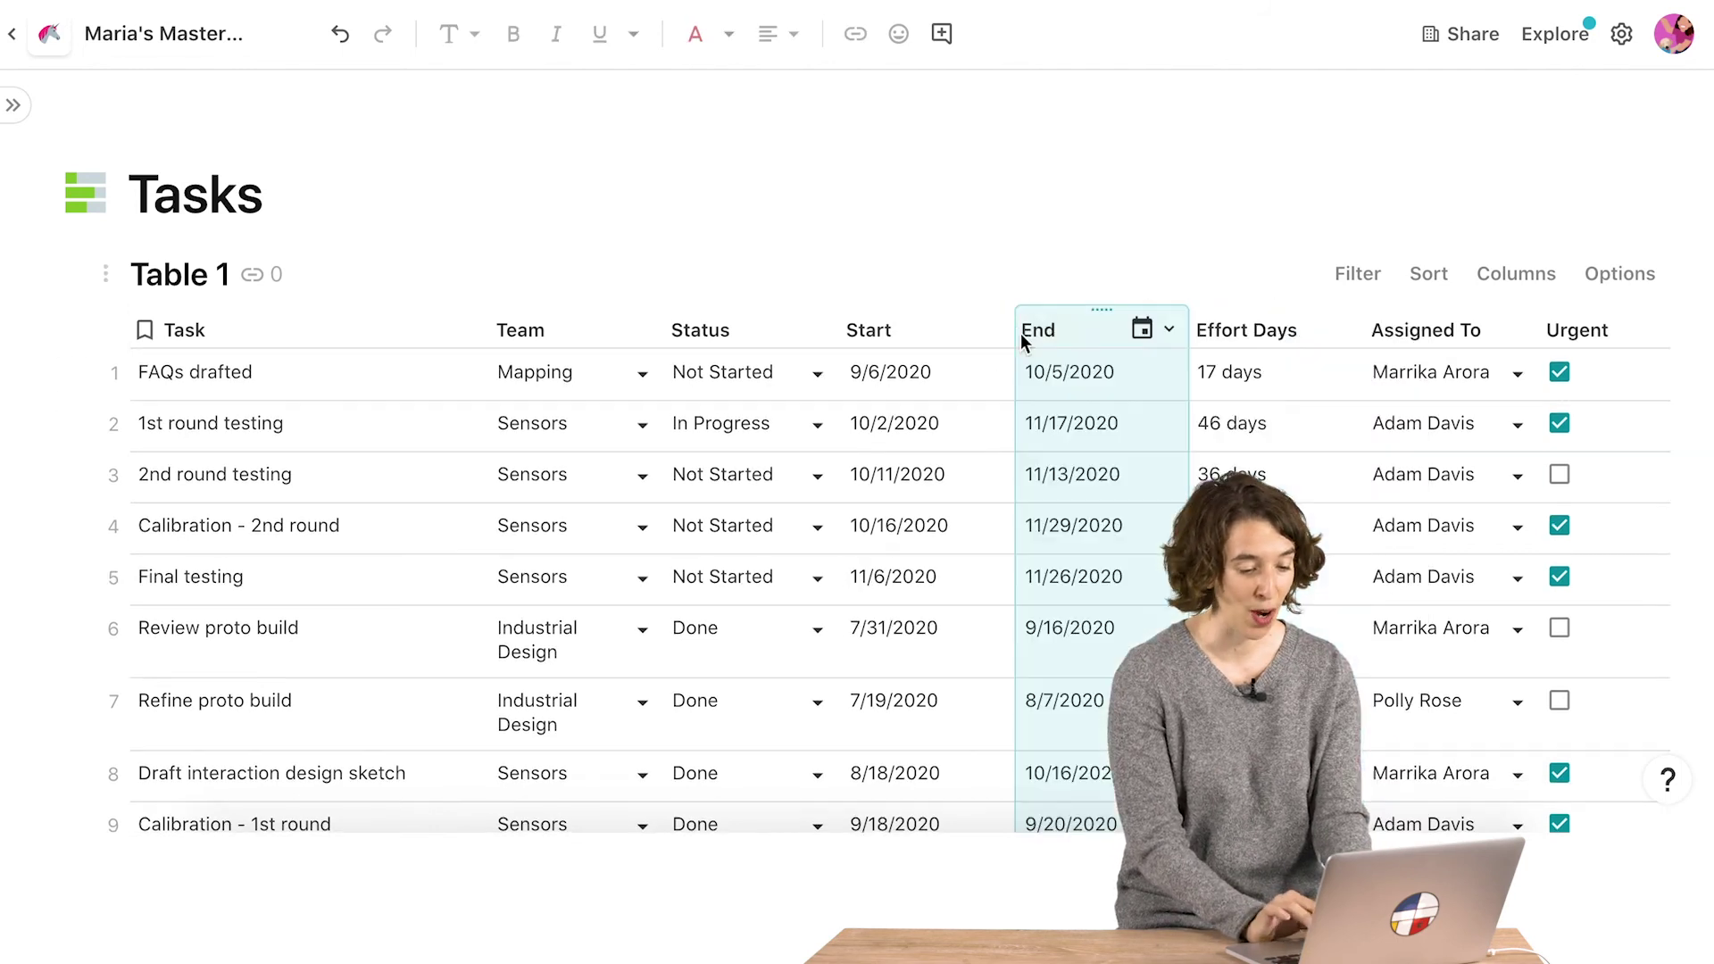
{"action": "left_click_drag", "start_coordinate": [113, 408], "coordinate": [115, 656]}
{"action": "left_click_drag", "start_coordinate": [114, 528], "coordinate": [141, 398]}
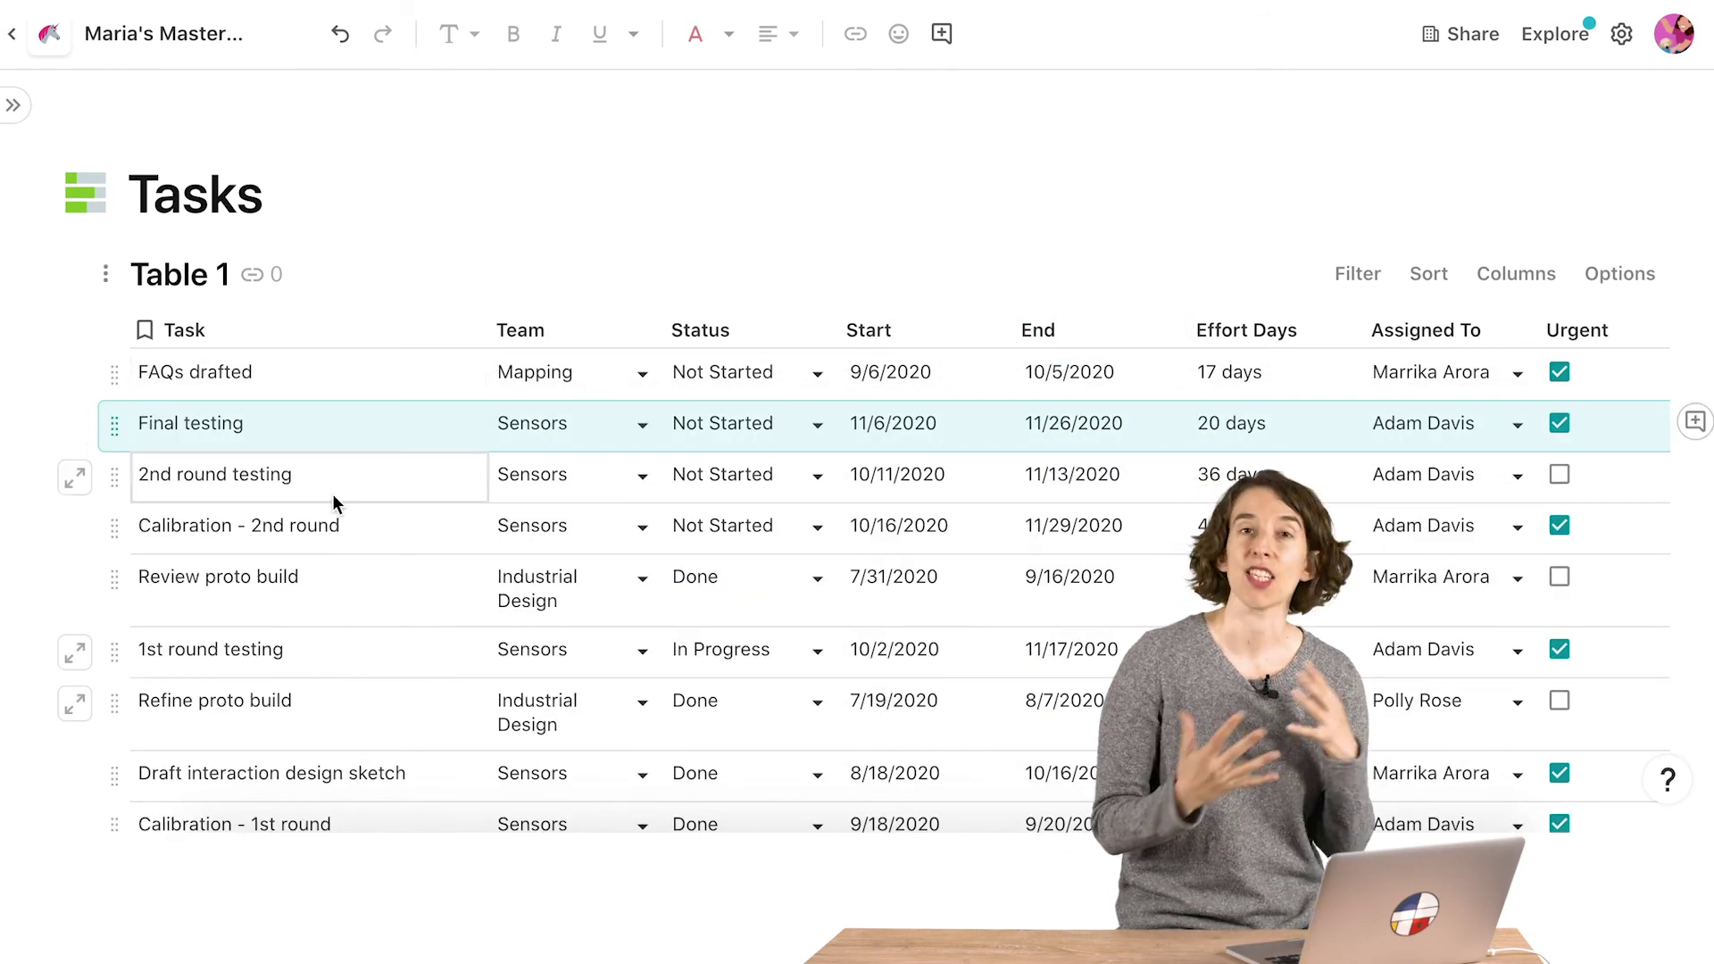